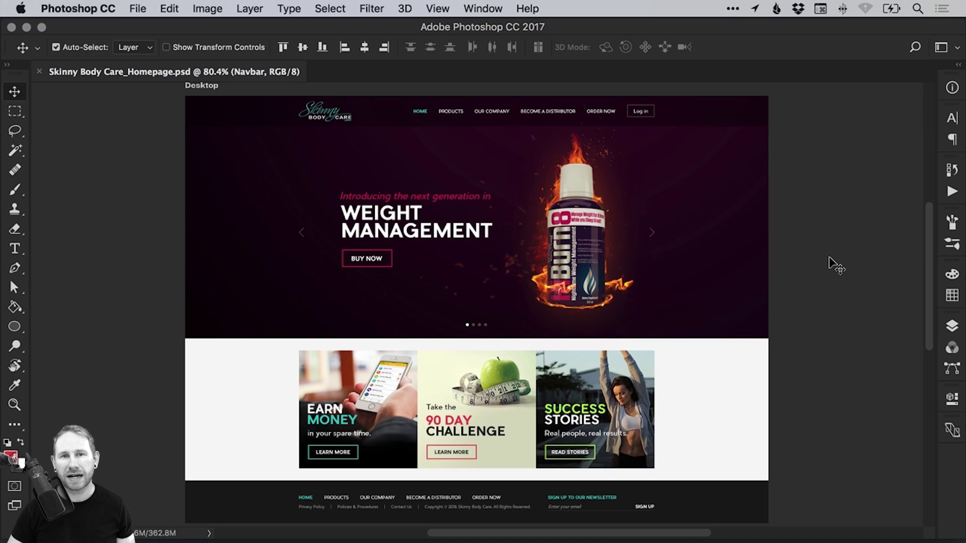
Show the Layers panel and scroll to the Desktop group's footer layers (Enter your email, Sign up, Logo).
click(952, 326)
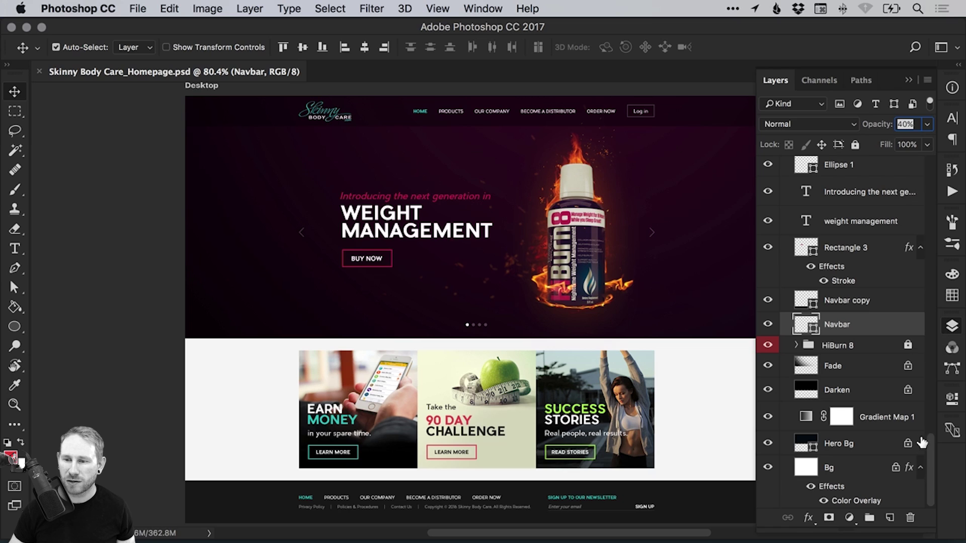
mouse_move(934, 471)
mouse_down()
mouse_move(922, 176)
mouse_move(923, 485)
mouse_up()
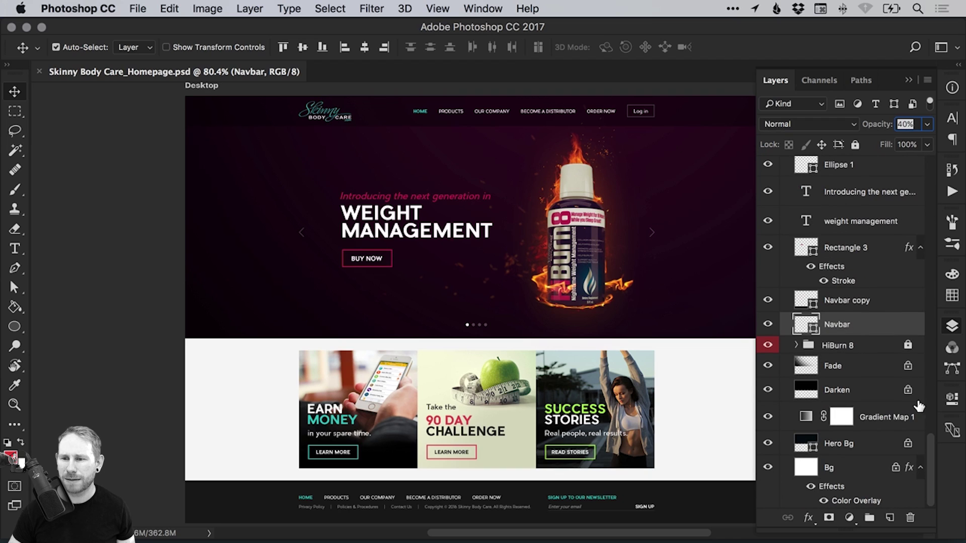
drag(932, 452, 920, 141)
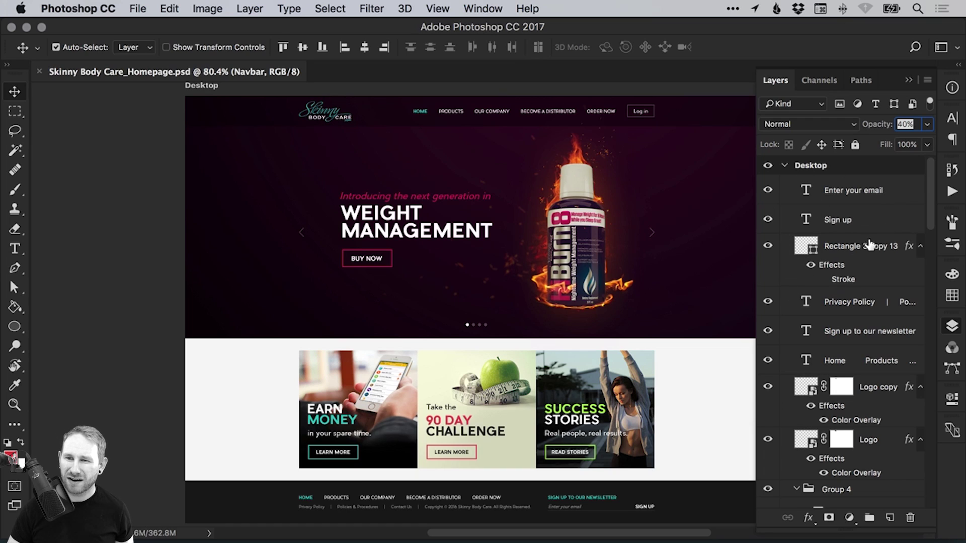
Select the HiBurn 8 group and toggle its visibility off and on to check the bottle and flames.
drag(931, 201, 904, 531)
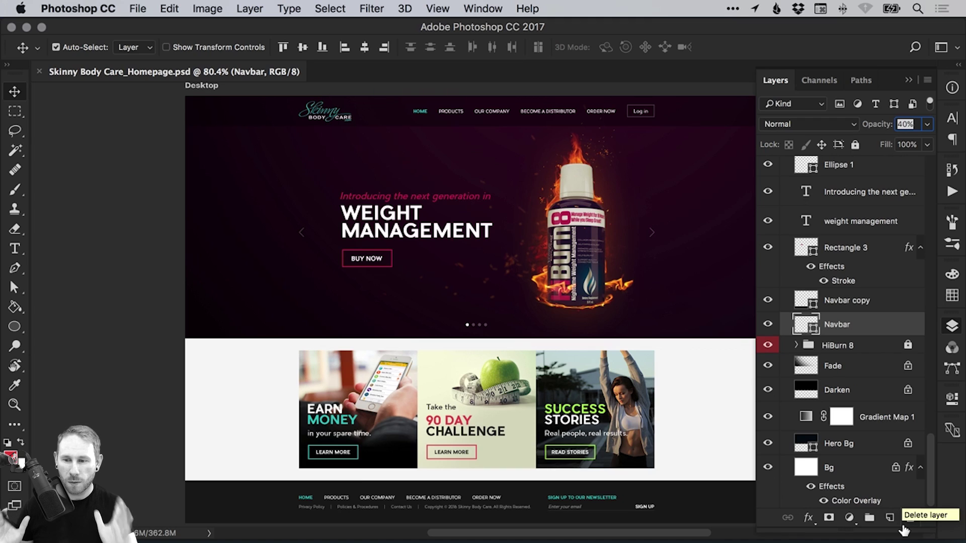
click(837, 346)
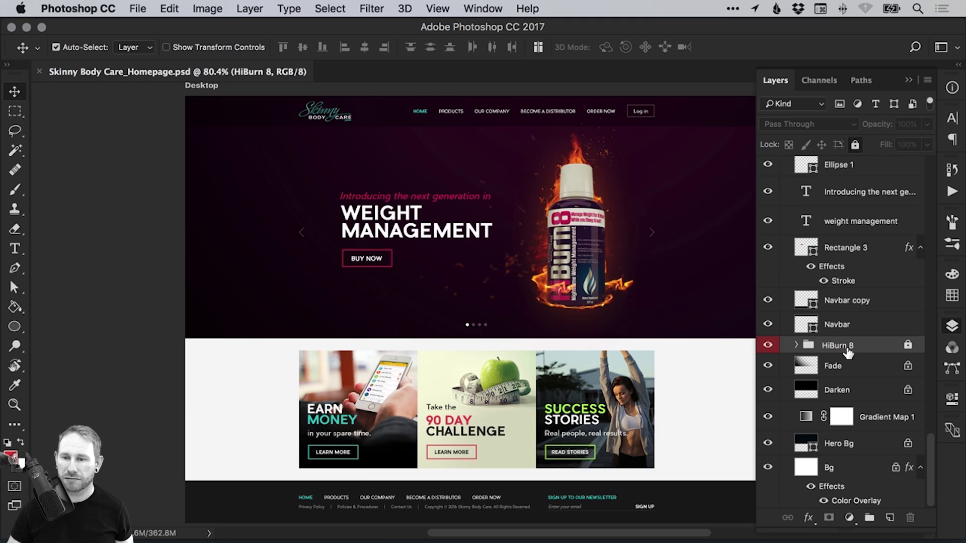
click(767, 346)
click(767, 348)
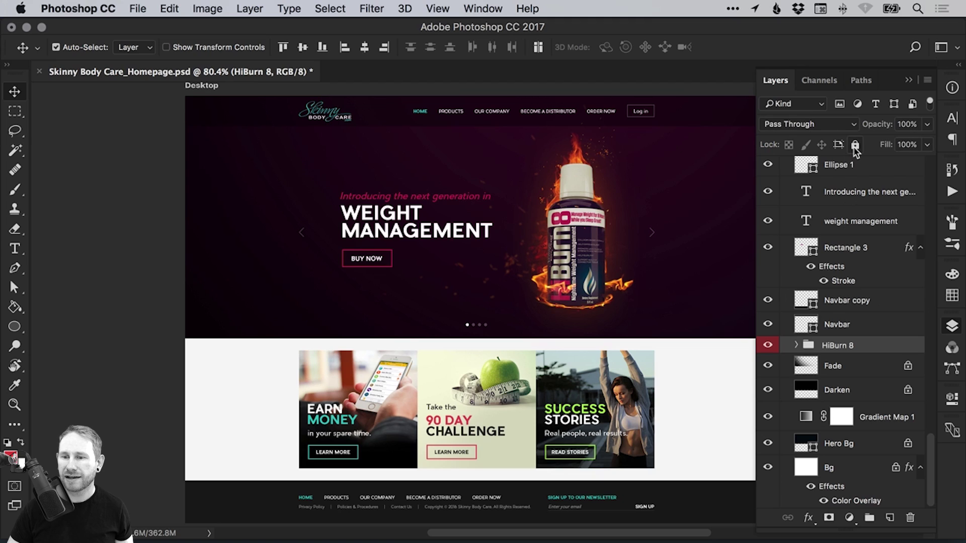
Apply Lock All to the HiBurn 8 group, then clear the layer selection.
click(850, 375)
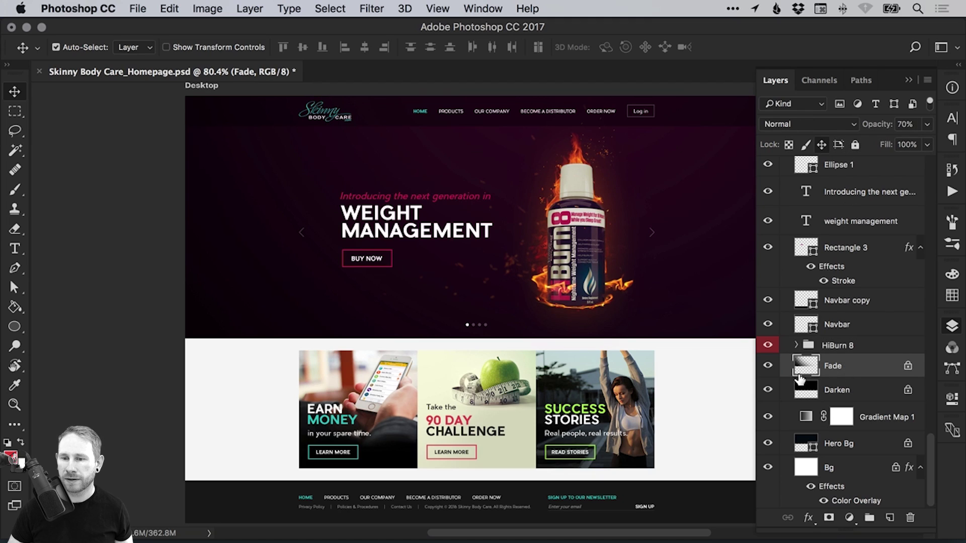
click(850, 345)
click(855, 144)
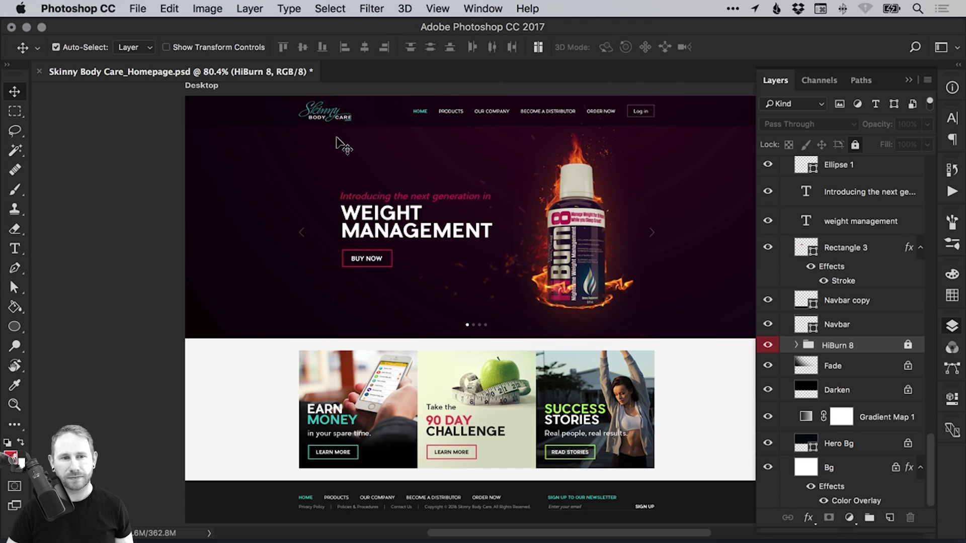
click(591, 242)
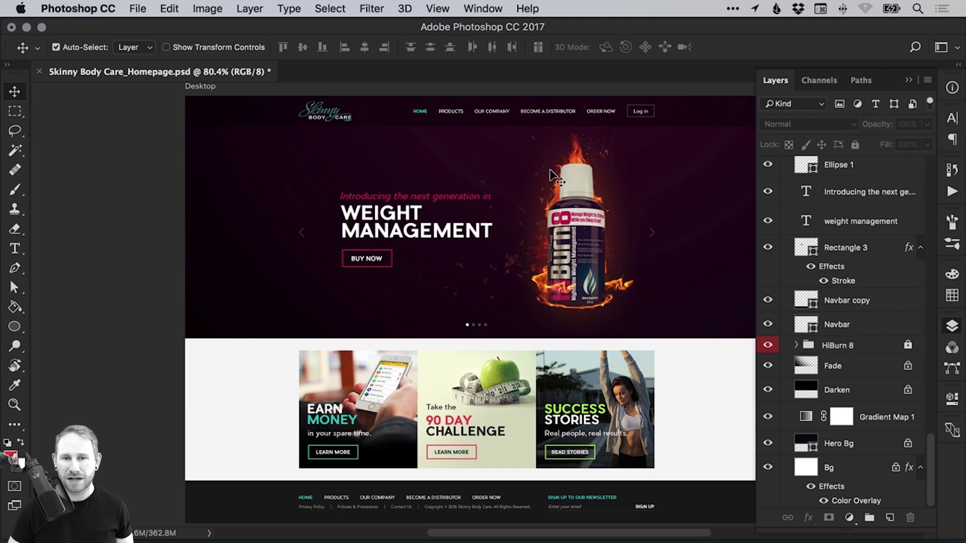
click(574, 235)
click(573, 236)
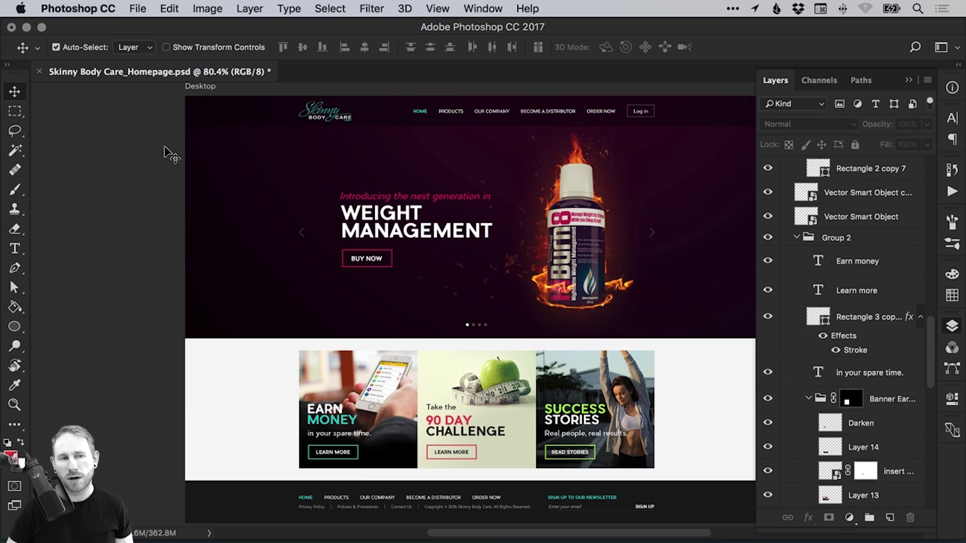
Marquee-select the header logo and navigation layers and group them into Group 5.
drag(166, 140, 698, 89)
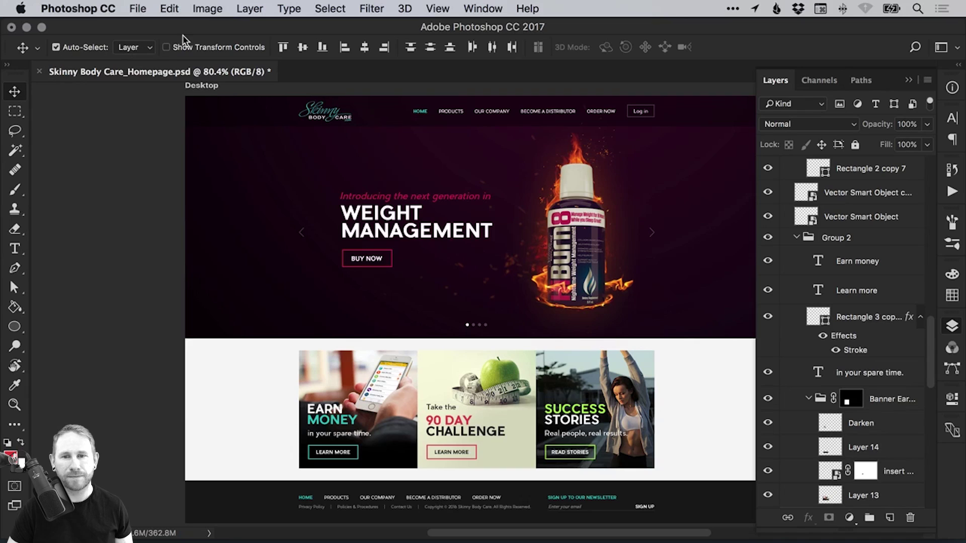
drag(285, 147, 704, 98)
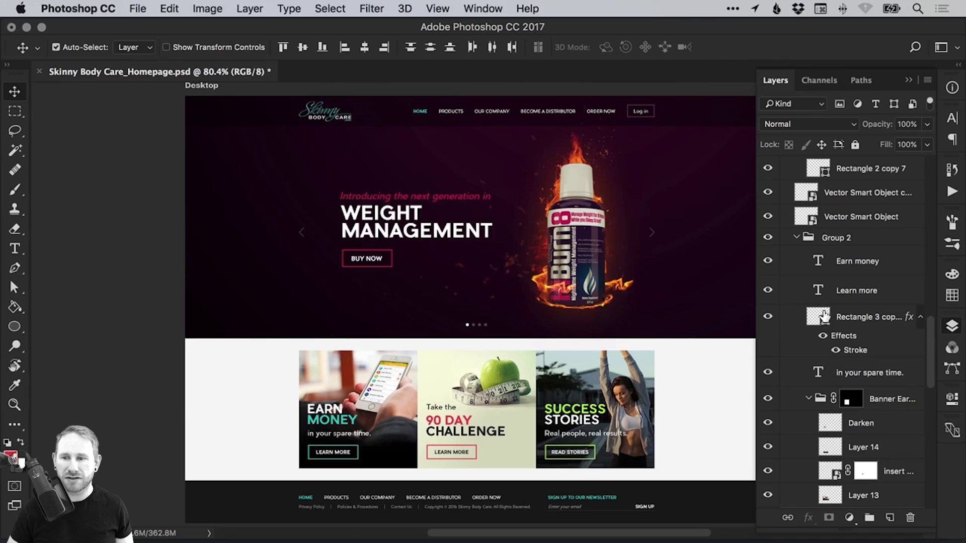
drag(929, 342, 930, 412)
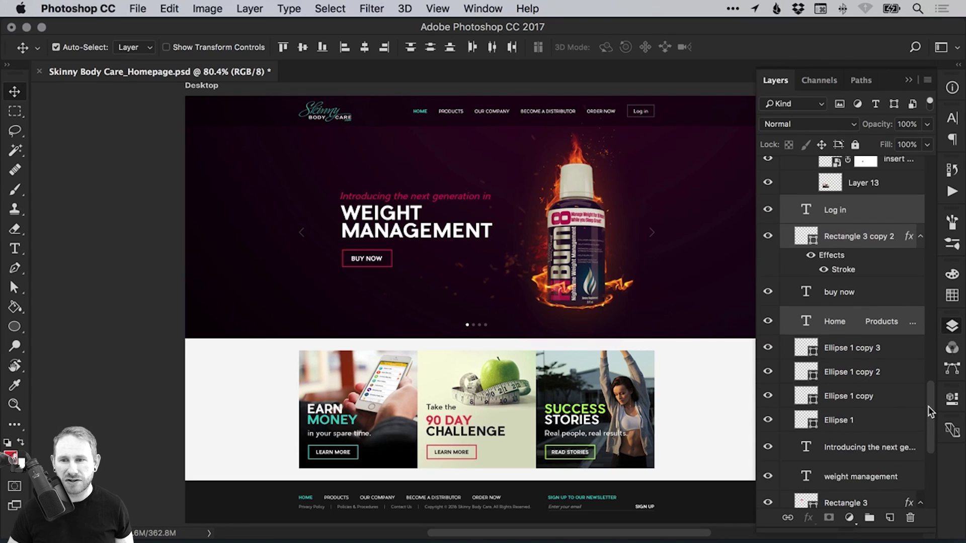
drag(930, 416, 917, 404)
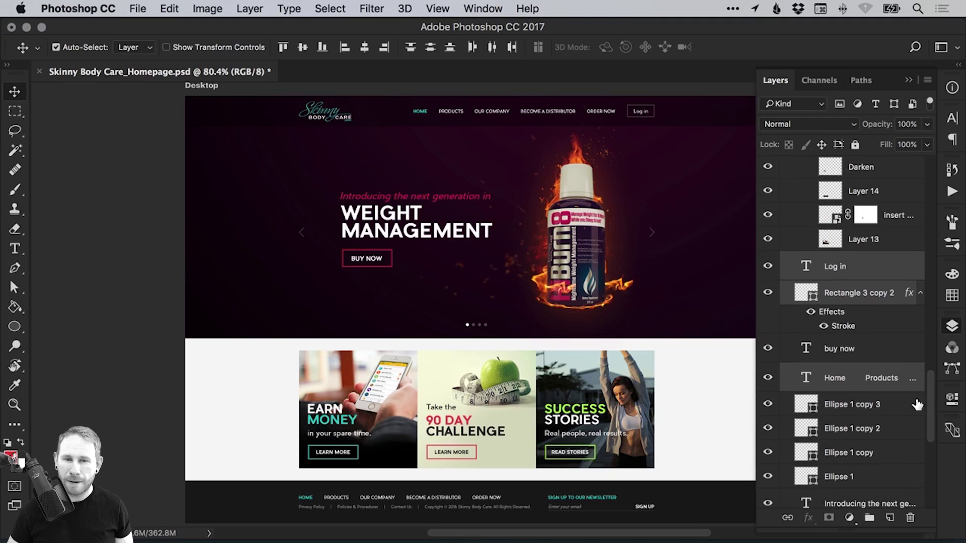
click(251, 8)
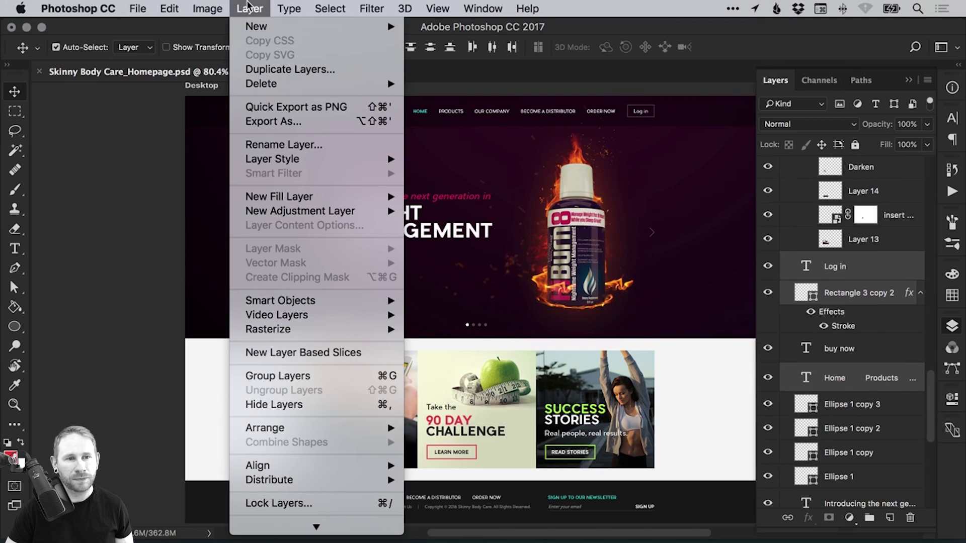
click(322, 376)
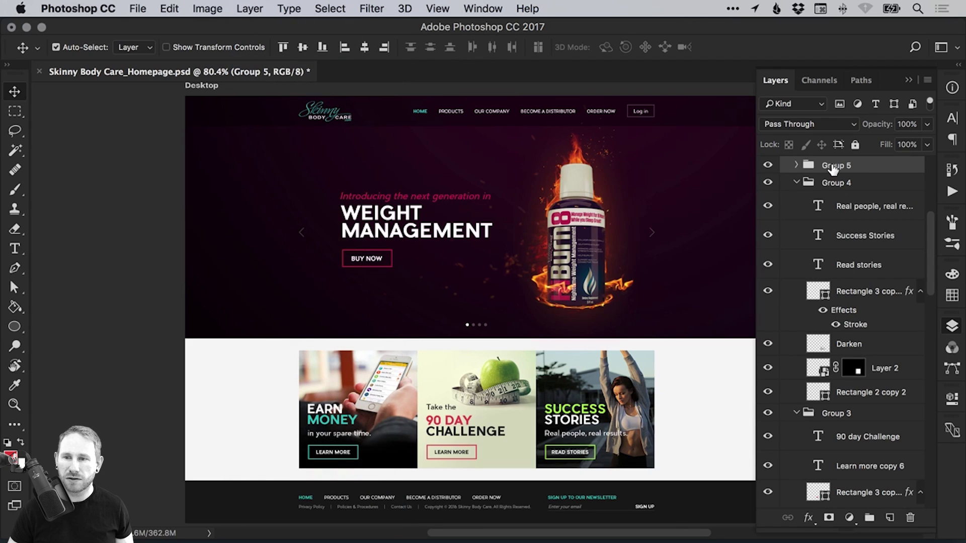
Bring Group 5 to the front with Layer > Arrange > Bring to Front.
drag(930, 231, 928, 167)
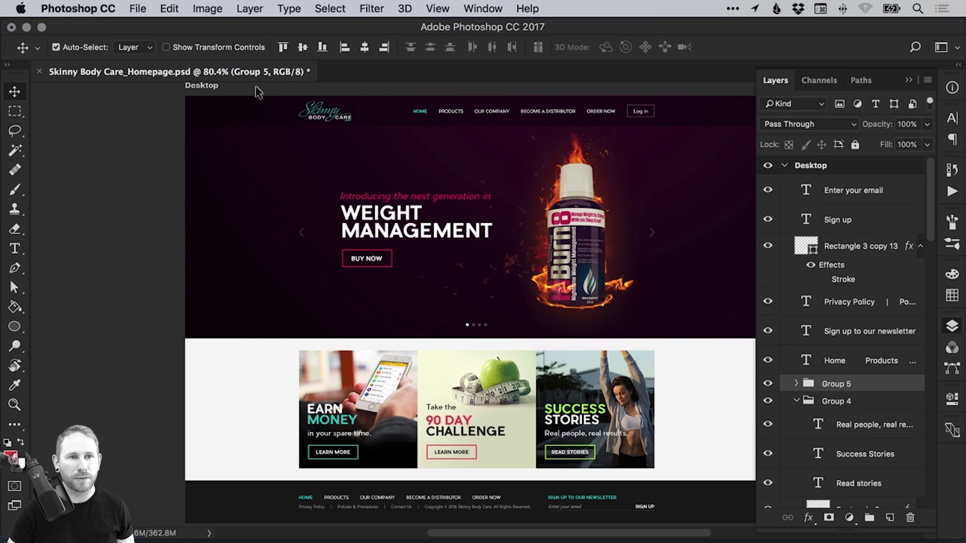
click(242, 9)
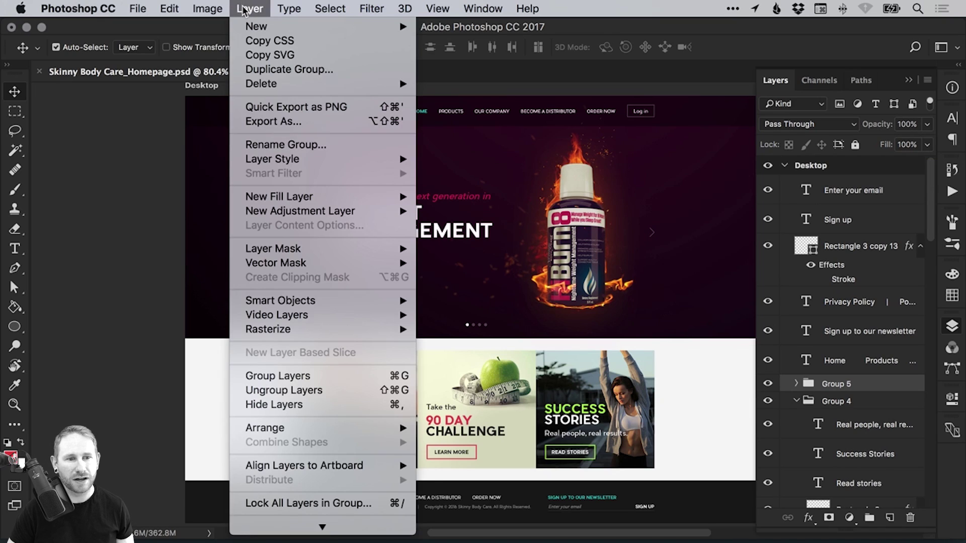
mouse_move(388, 429)
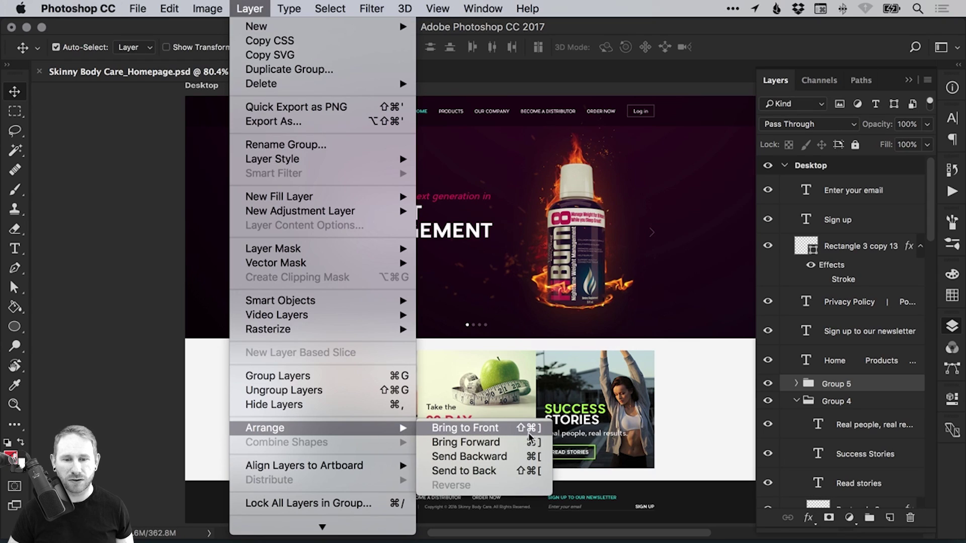
click(500, 434)
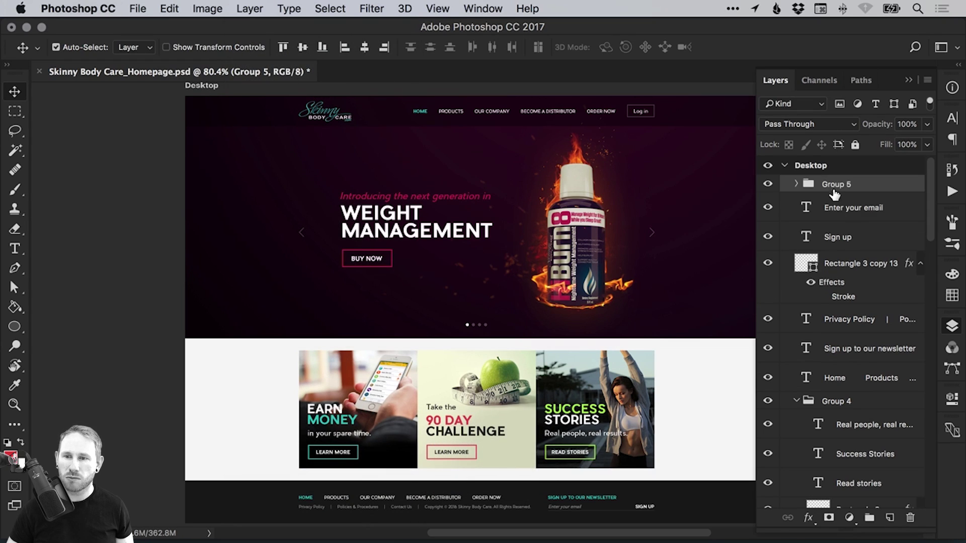
Rename Group 5 to Navigation.
double_click(836, 184)
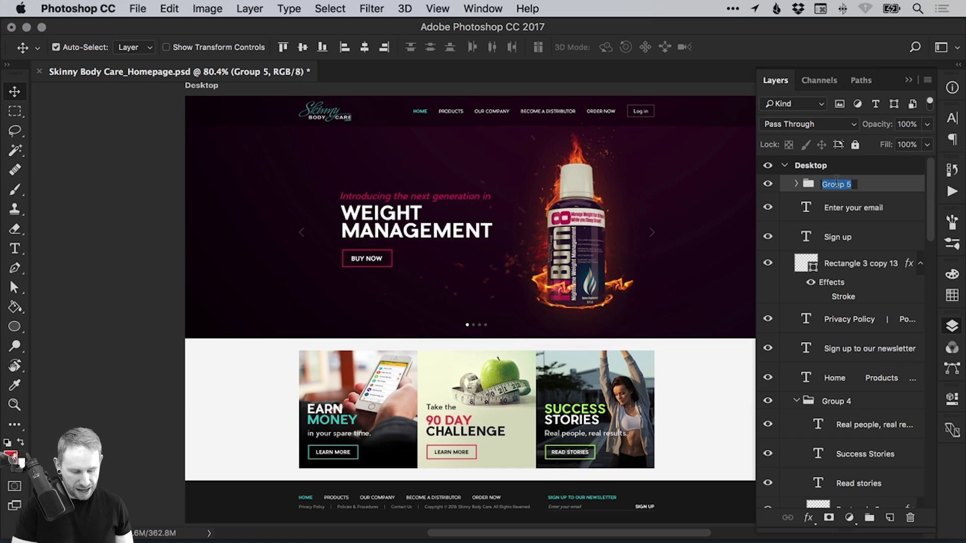
text(Navigation)
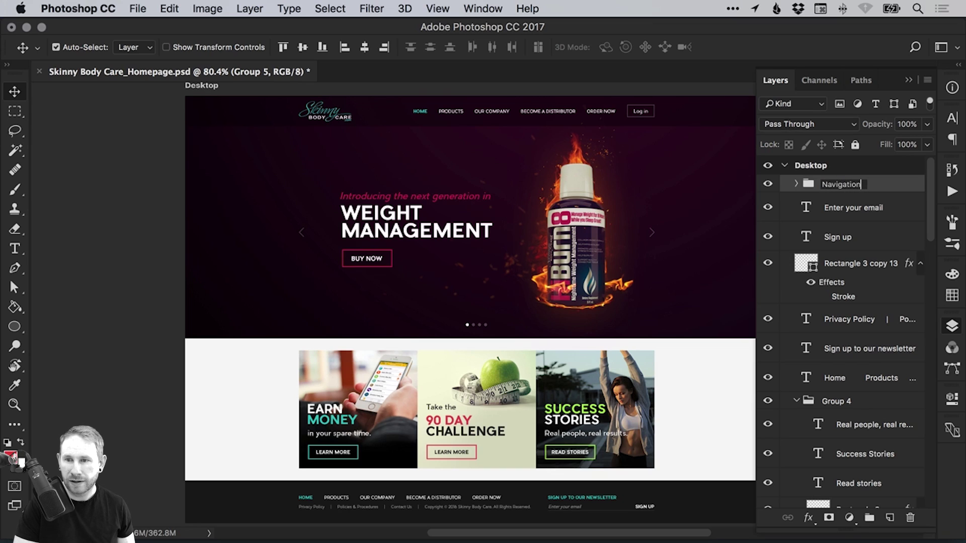
key(Return)
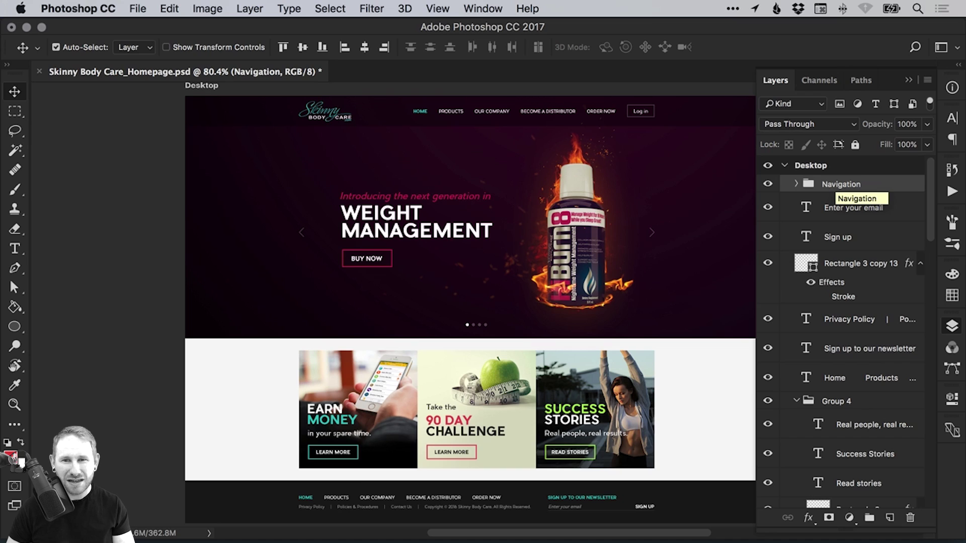
Check the Navigation group's contents by toggling visibility, tag it blue, and leave it hidden.
click(768, 184)
click(768, 186)
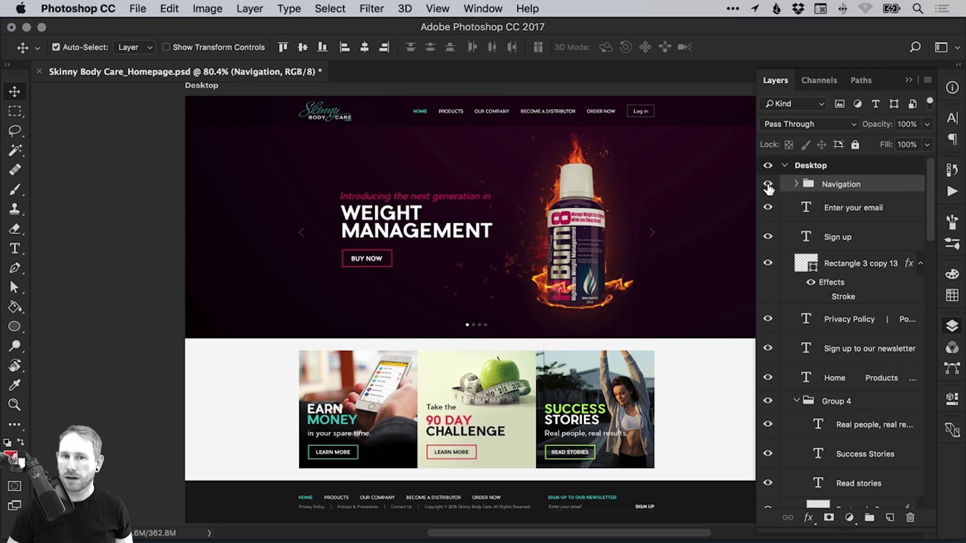
click(768, 187)
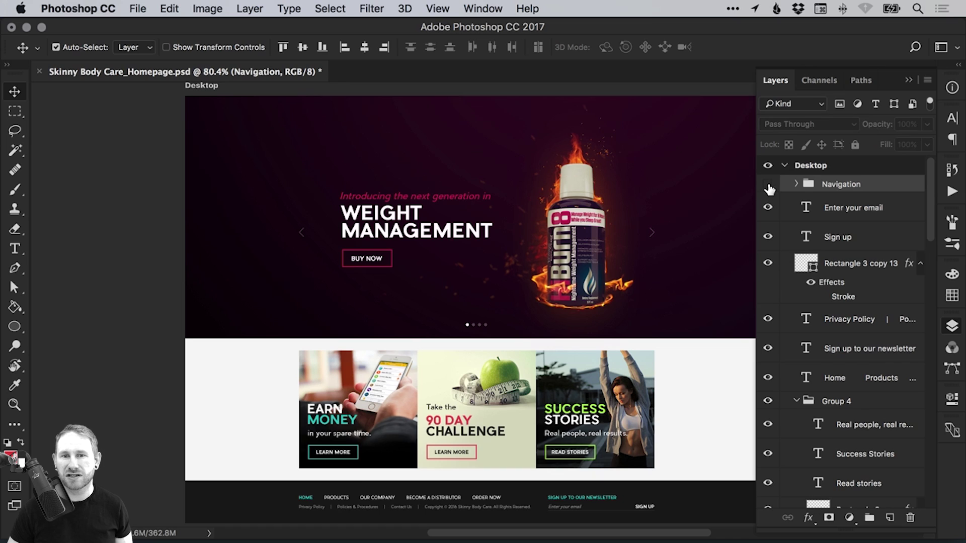
click(768, 186)
click(768, 186)
click(770, 187)
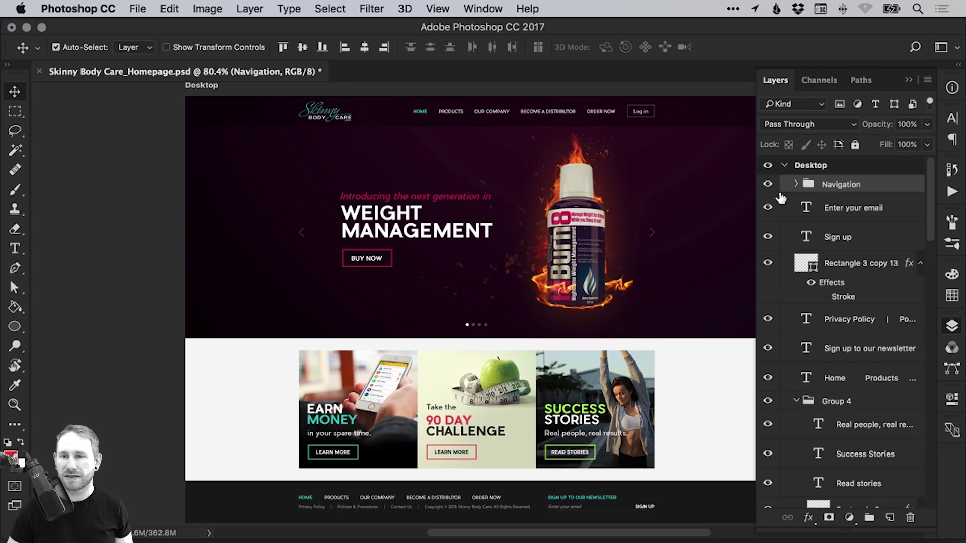
right_click(839, 189)
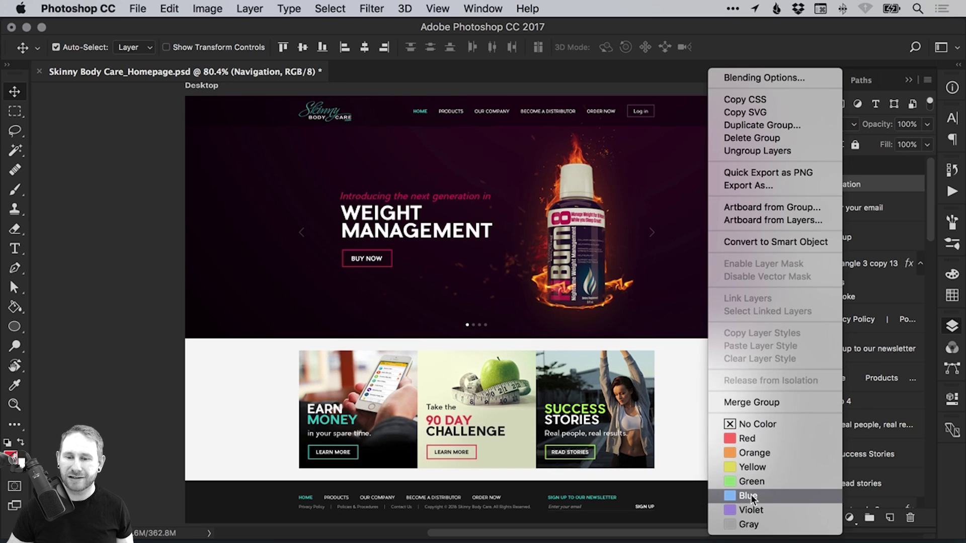
key(Escape)
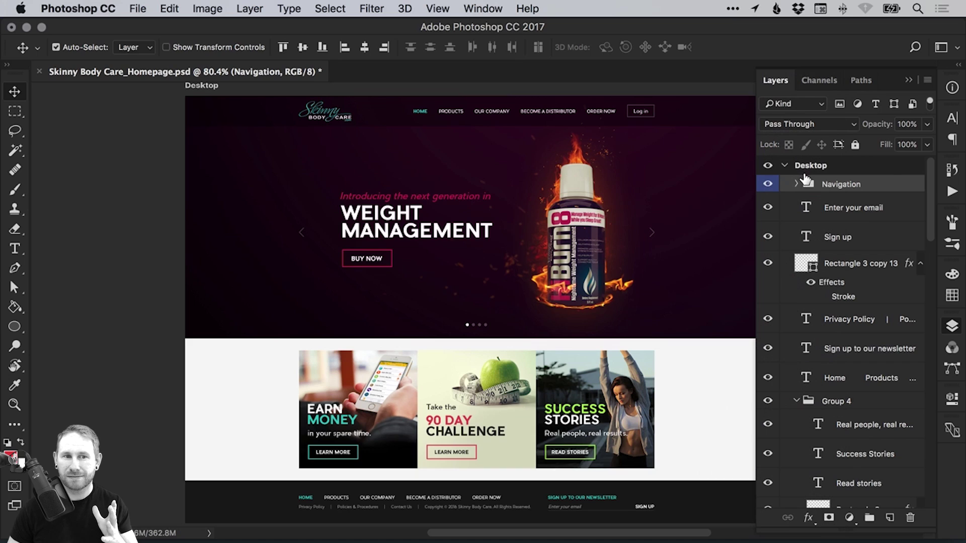
click(768, 184)
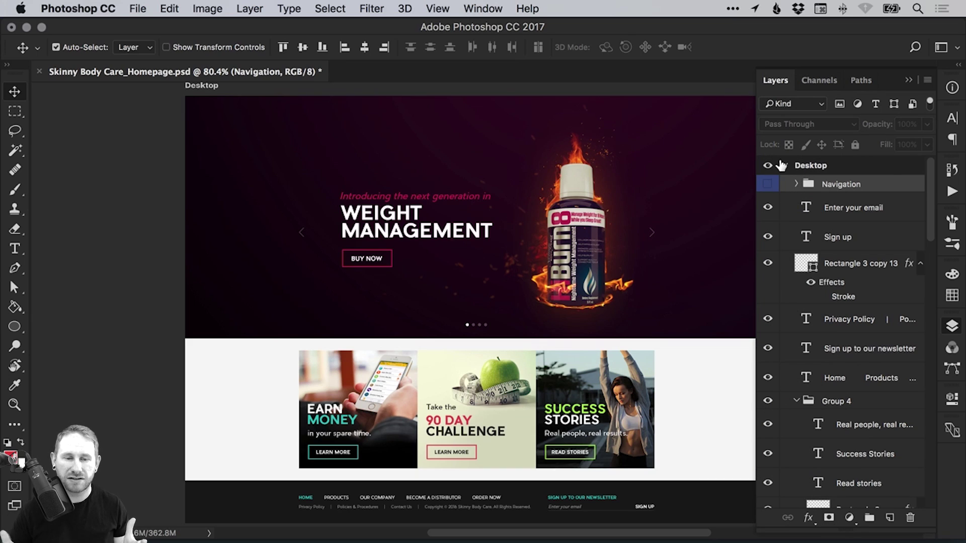
Select the hero headline and BUY NOW layers, undoing the test move so they stay in place.
drag(329, 182, 497, 283)
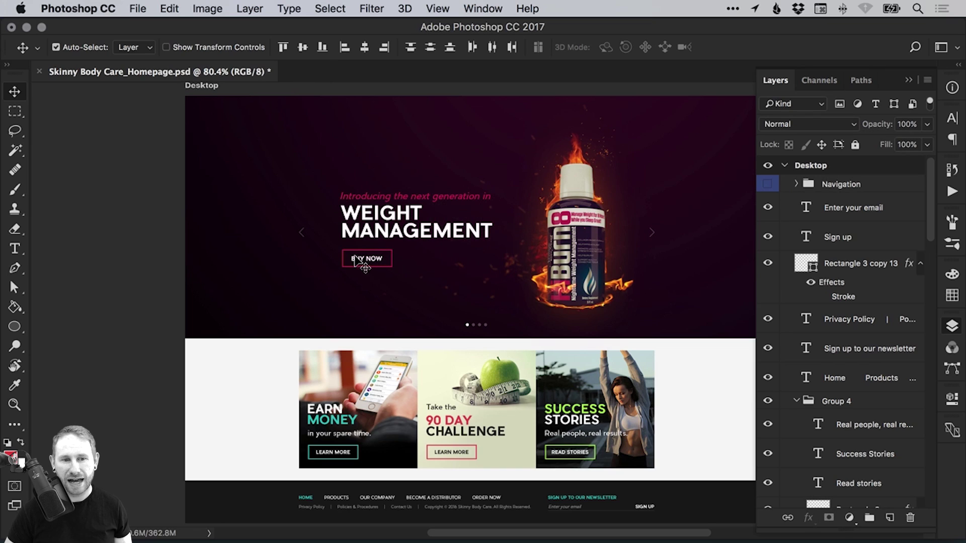
drag(379, 243, 339, 151)
key(super+z)
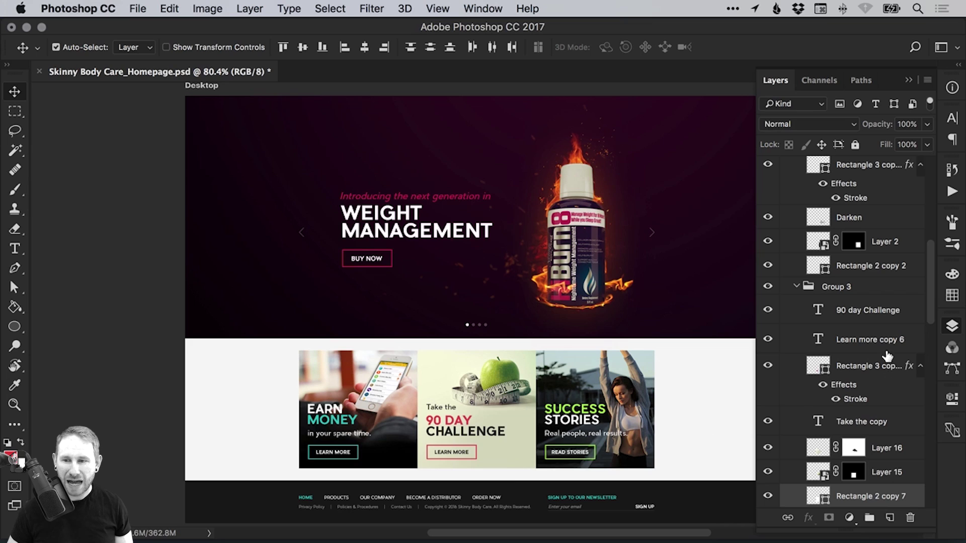
drag(931, 262, 934, 325)
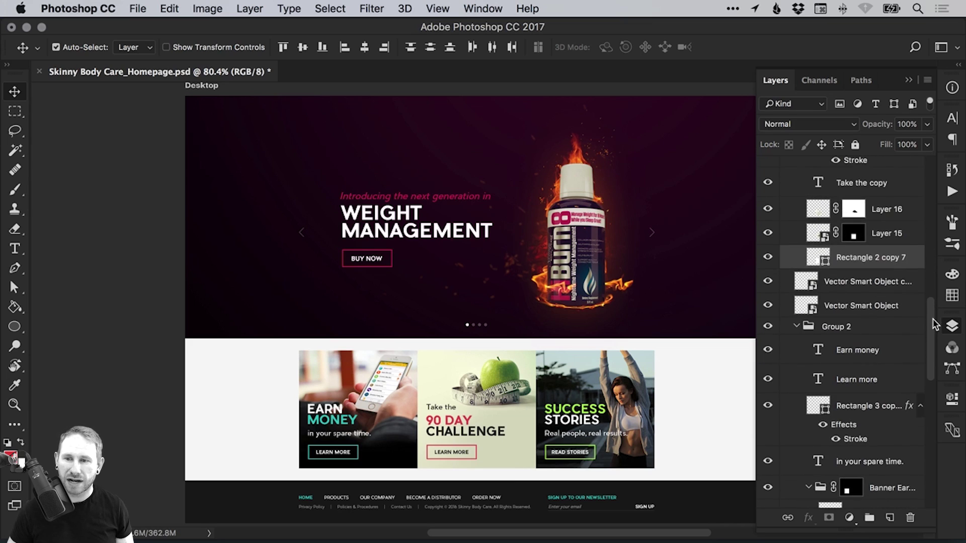
super+click(865, 264)
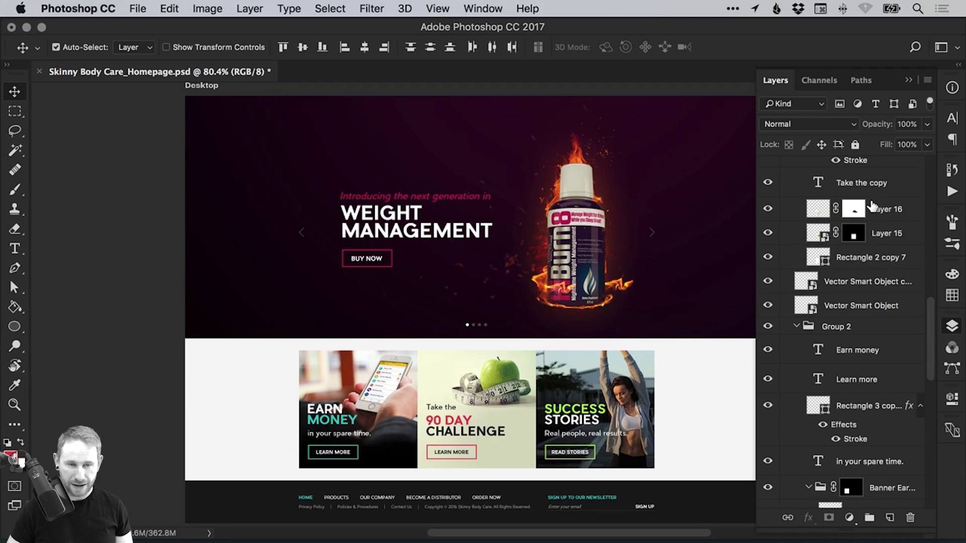
drag(391, 226, 415, 201)
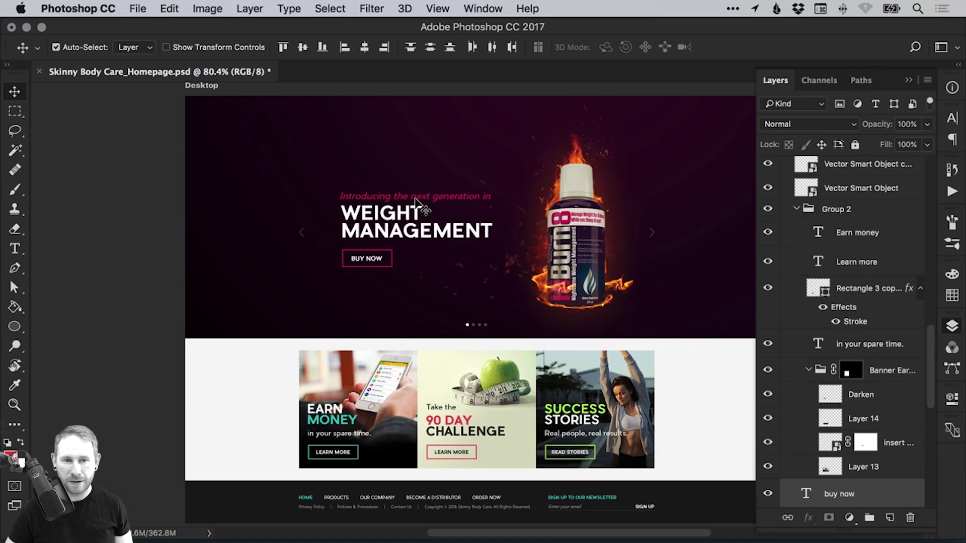
Group the hero text layers and position the new group just below Navigation.
click(250, 9)
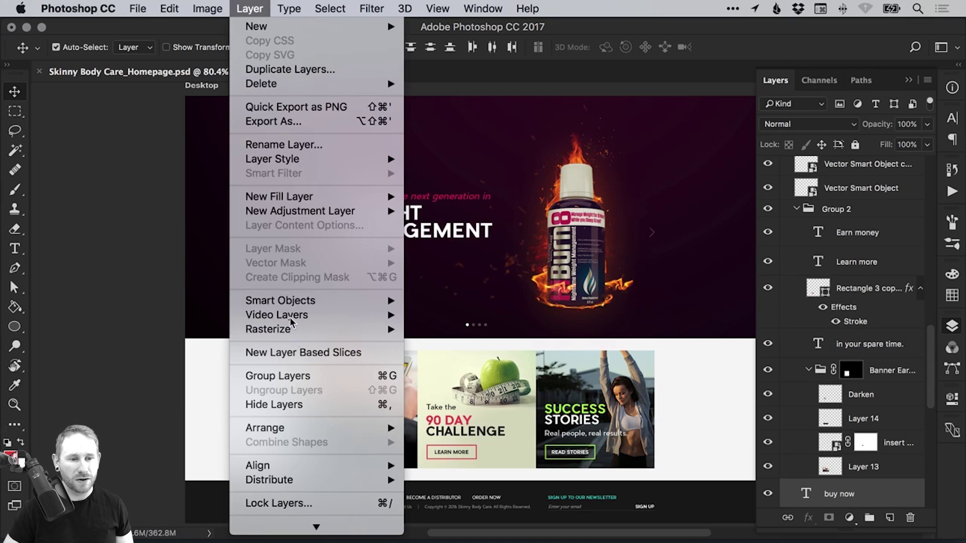
click(303, 378)
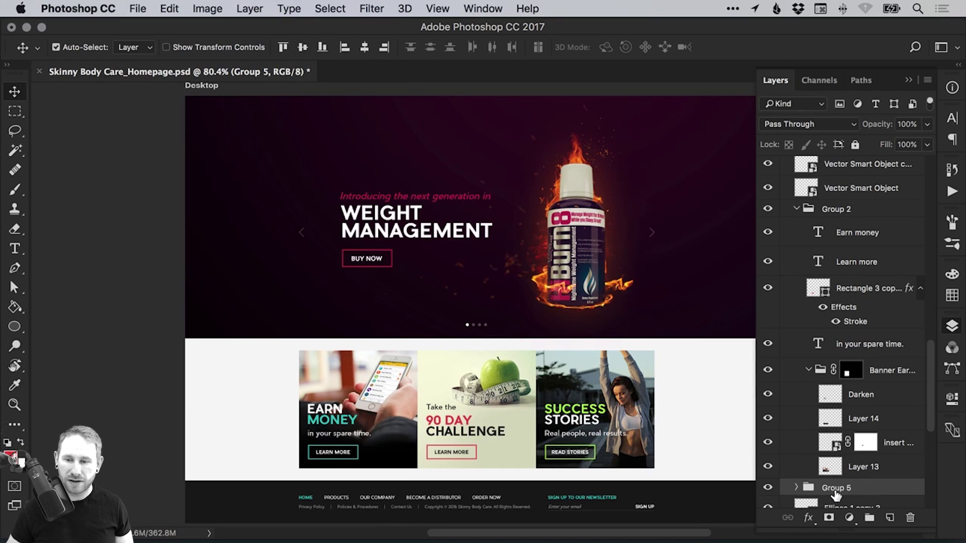
scroll(843, 461, down, 10)
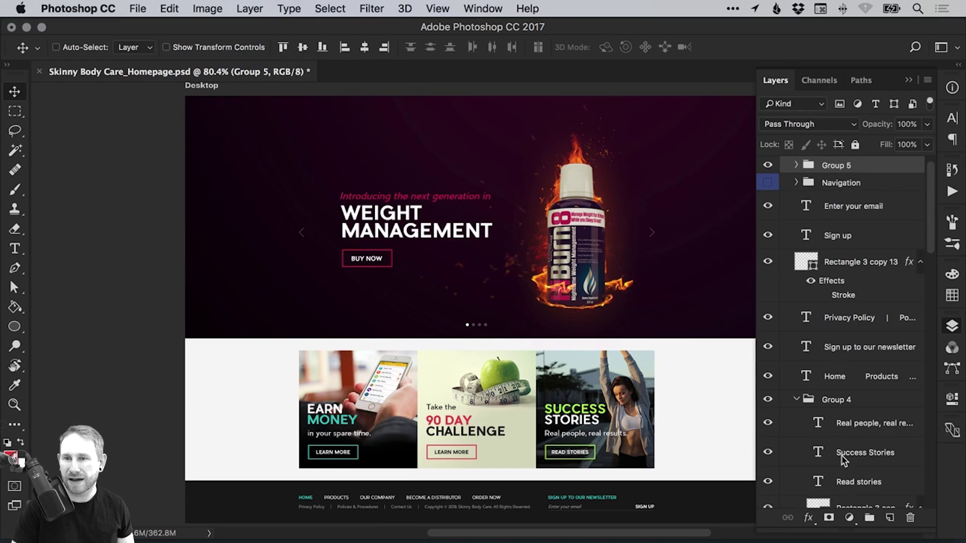
key(super)
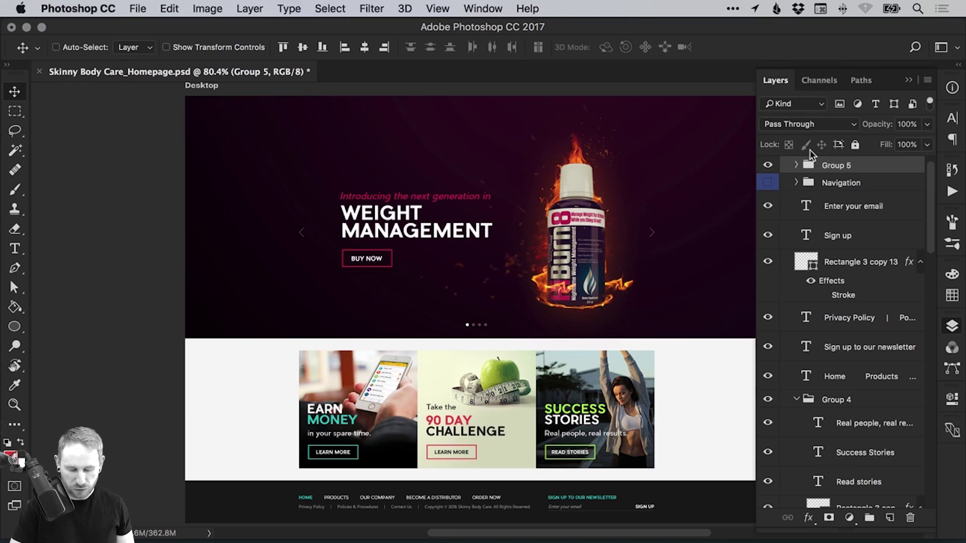
key(super+bracketleft)
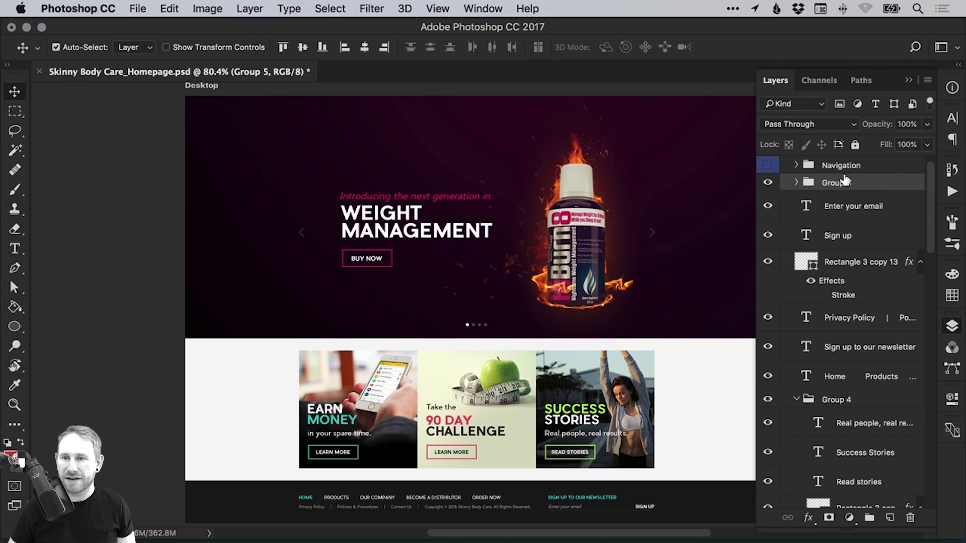
Rename the new group to 'Text & CTA' and toggle its visibility to check it.
double_click(838, 184)
text(T)
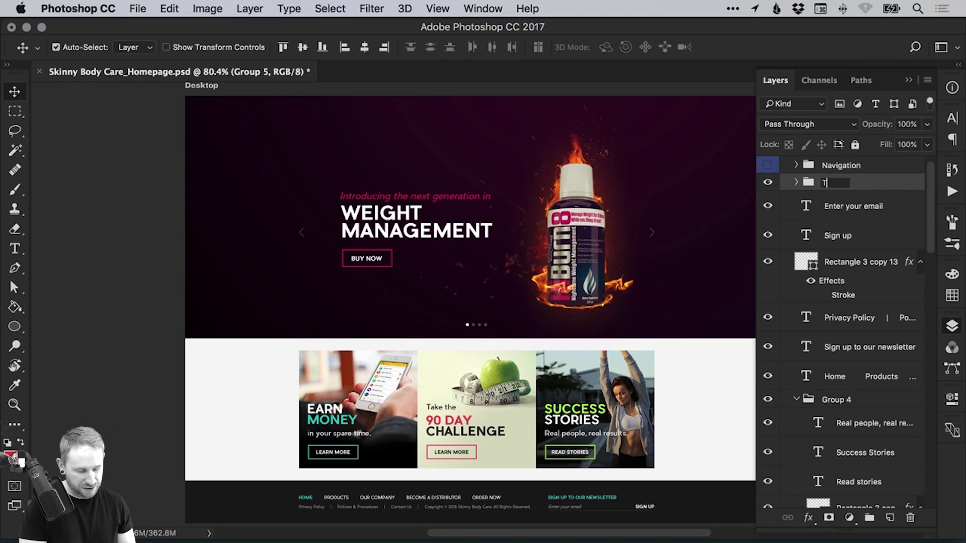
text(ext & CTA)
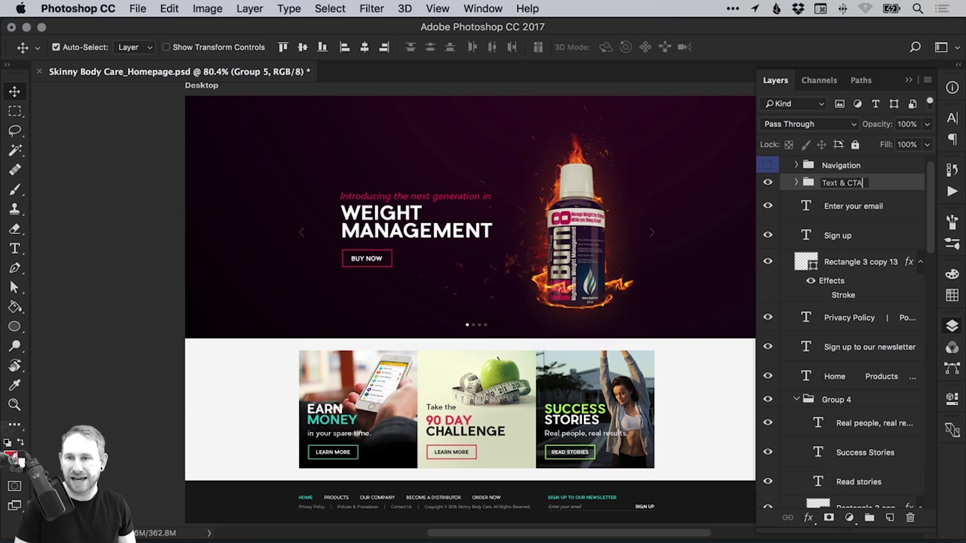
key(Return)
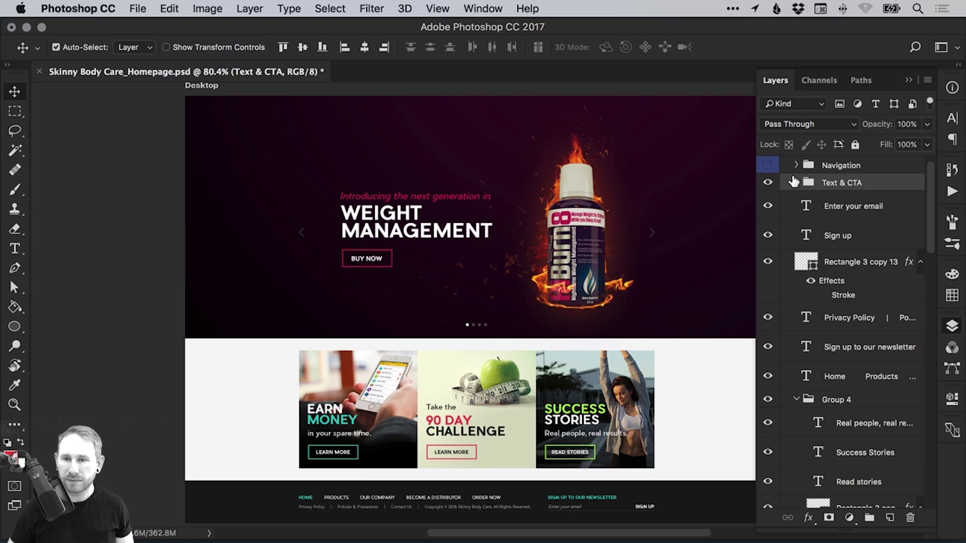
click(770, 183)
click(769, 184)
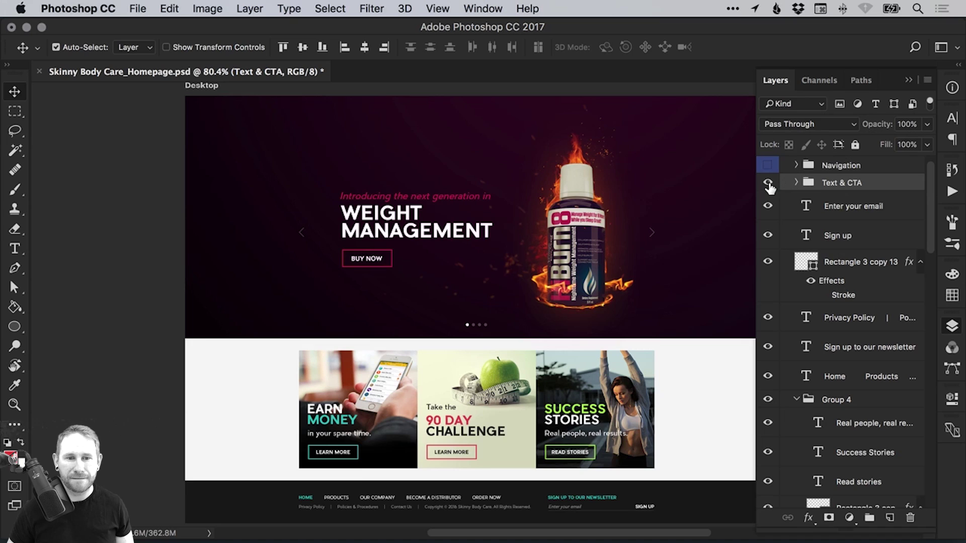
click(769, 184)
click(769, 184)
Give Text & CTA a blue label and hide it.
right_click(852, 187)
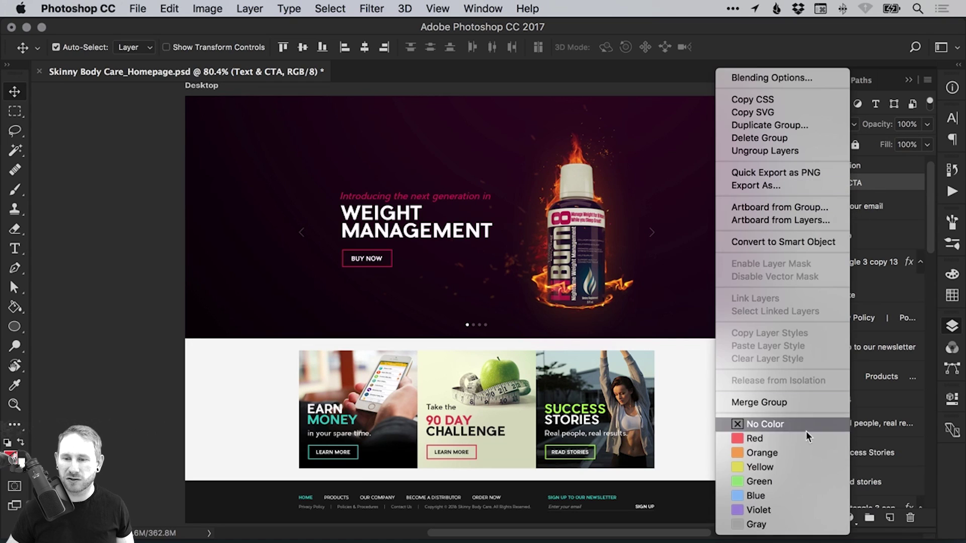
click(739, 493)
click(769, 184)
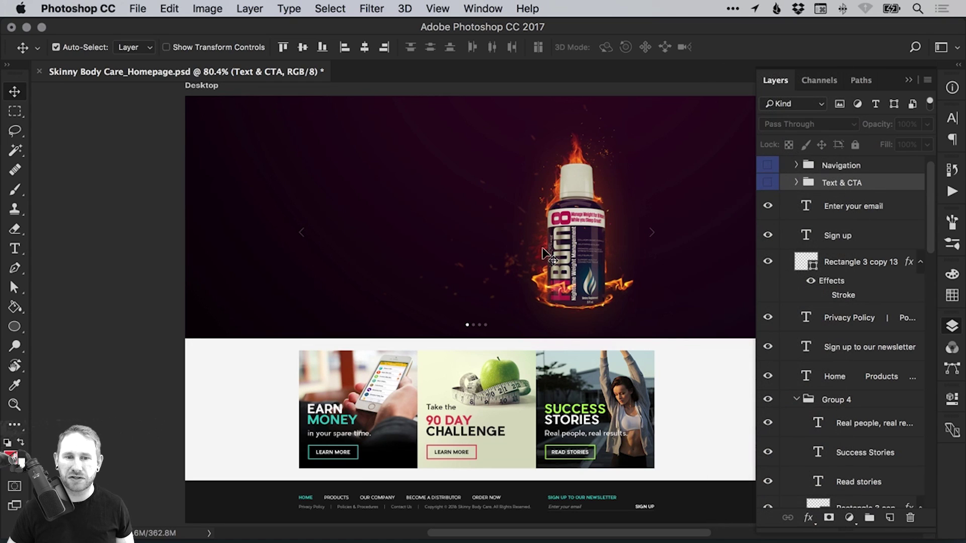
scroll(466, 234, down, 2)
scroll(466, 234, right, 1)
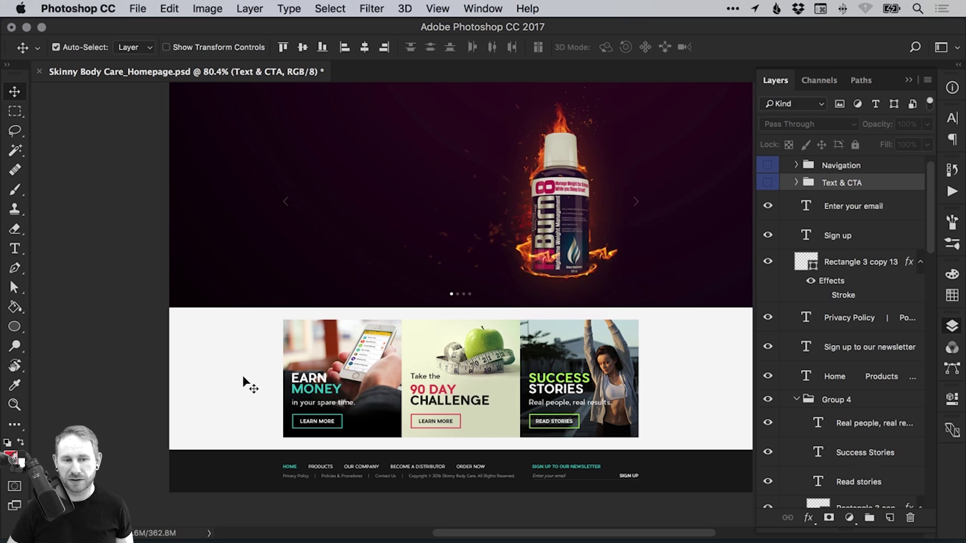
Select the EARN MONEY tile's layers and banner image group, keeping the tile in its original spot.
drag(244, 384, 302, 383)
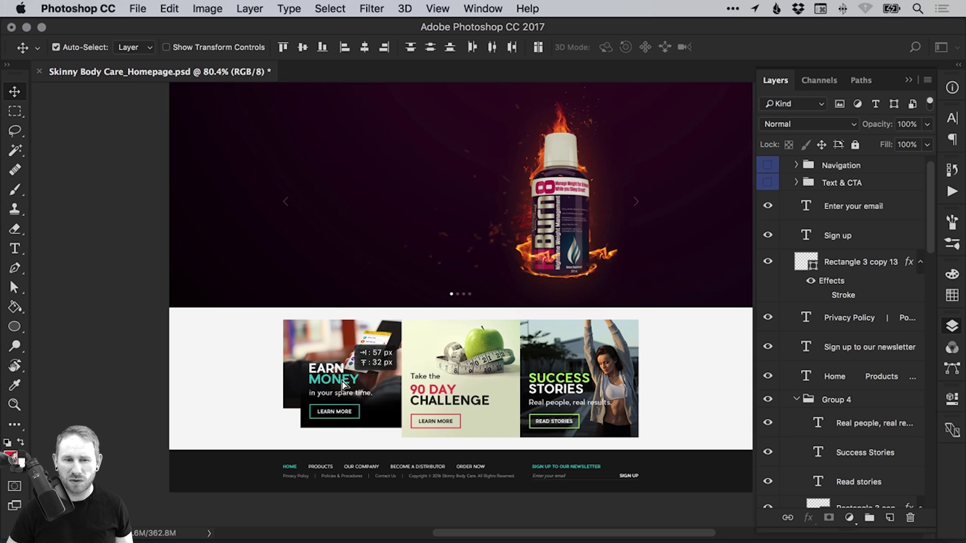
key(super+z)
drag(932, 326, 933, 411)
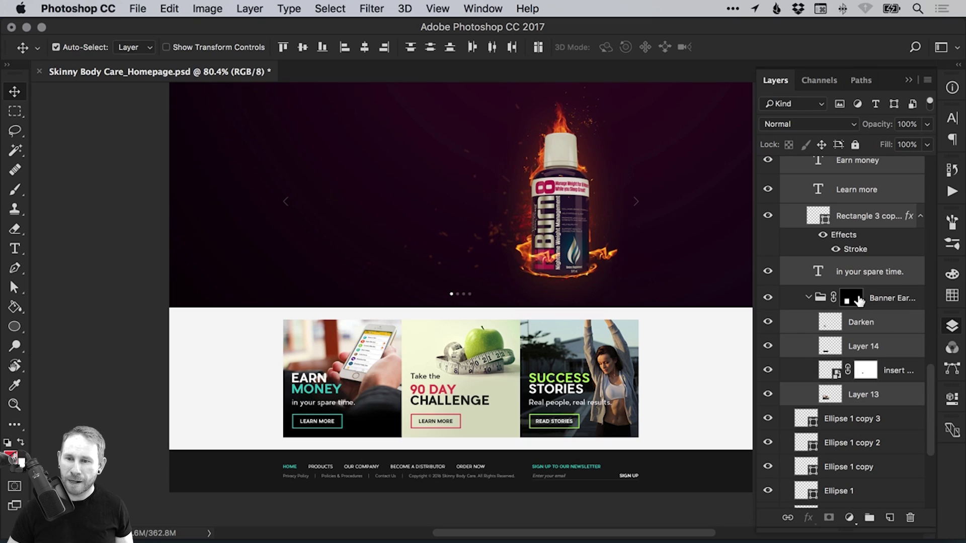
super+click(887, 300)
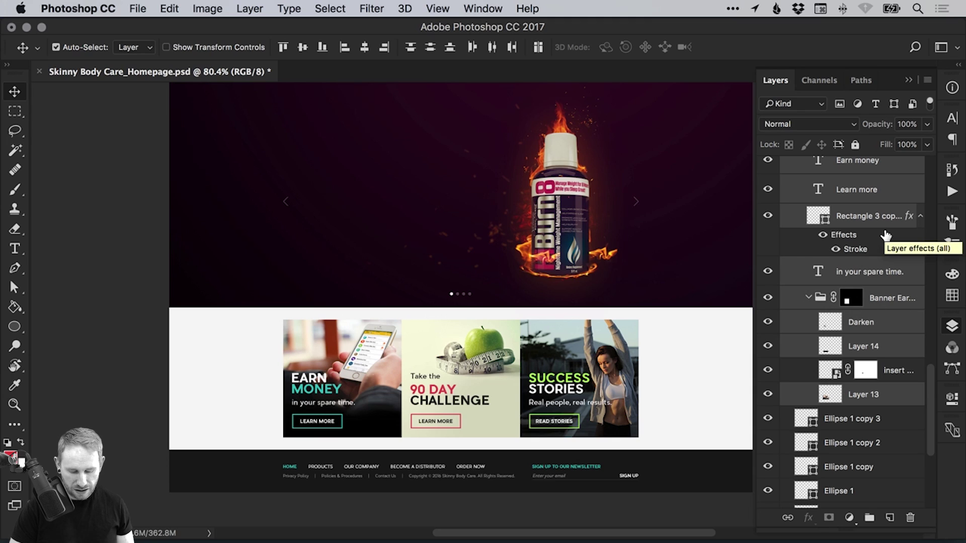
scroll(886, 236, up, 1)
key(Left)
key(Left)
key(Left)
key(Left)
key(Left)
key(Left)
key(Left)
key(Left)
key(Left)
key(Left)
key(Left)
key(Left)
key(Left)
key(Left)
key(Left)
key(Left)
key(Left)
key(Left)
key(Left)
key(Left)
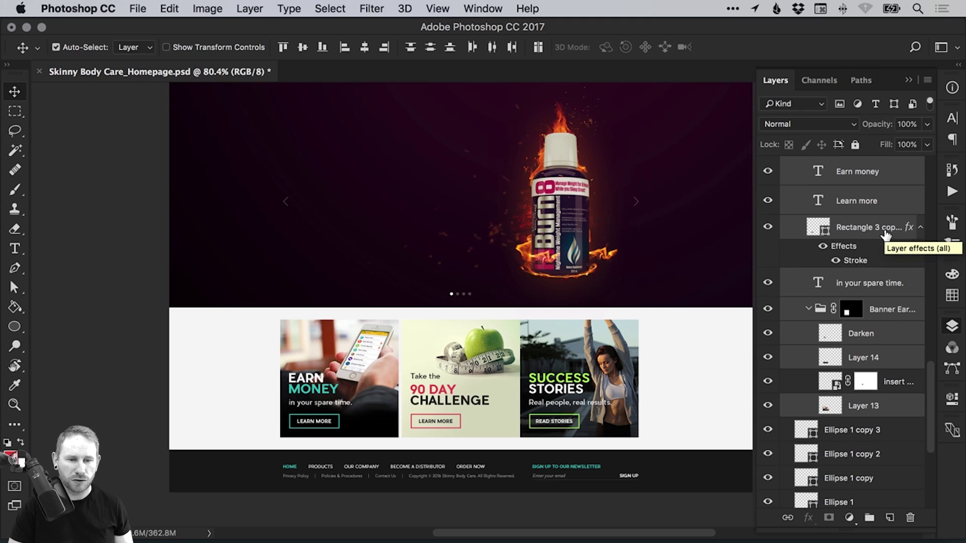
key(Left)
key(Left)
key(Left)
key(Left)
key(Left)
key(Left)
key(Left)
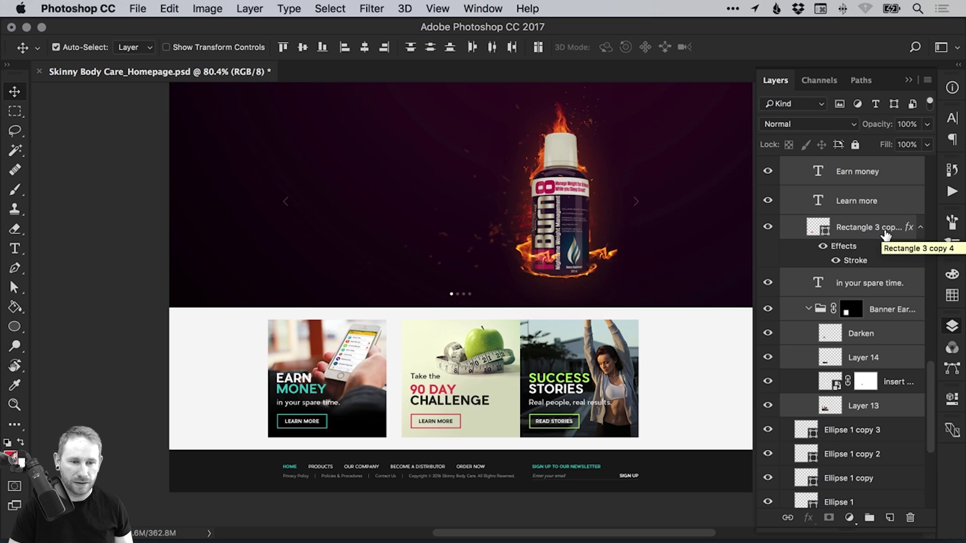
key(Right)
key(Right)
key(Right)
key(Right)
key(Right)
key(Right)
key(Right)
key(Right)
key(Right)
key(Right)
key(Right)
key(Right)
key(Right)
key(Right)
key(Right)
key(Right)
key(Right)
key(Right)
key(Right)
key(Right)
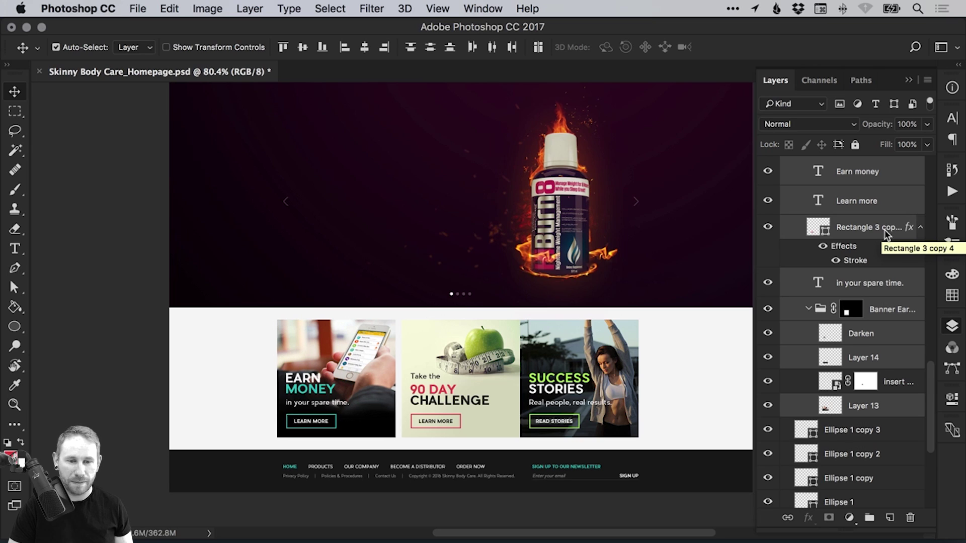
key(Right)
key(Right)
key(Right)
key(Right)
key(Right)
key(Right)
key(Right)
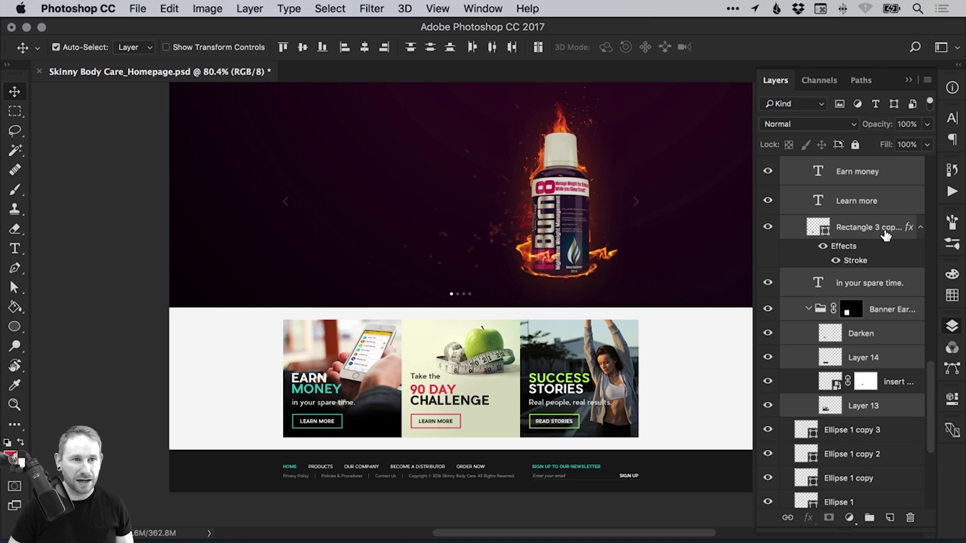
Group the EARN MONEY tile layers and place the group just below Text & CTA.
click(250, 9)
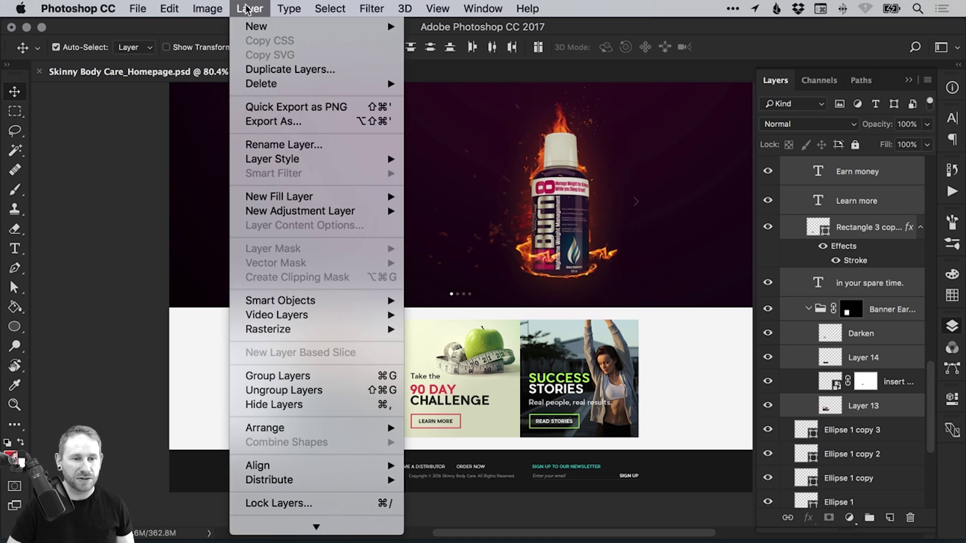
click(298, 379)
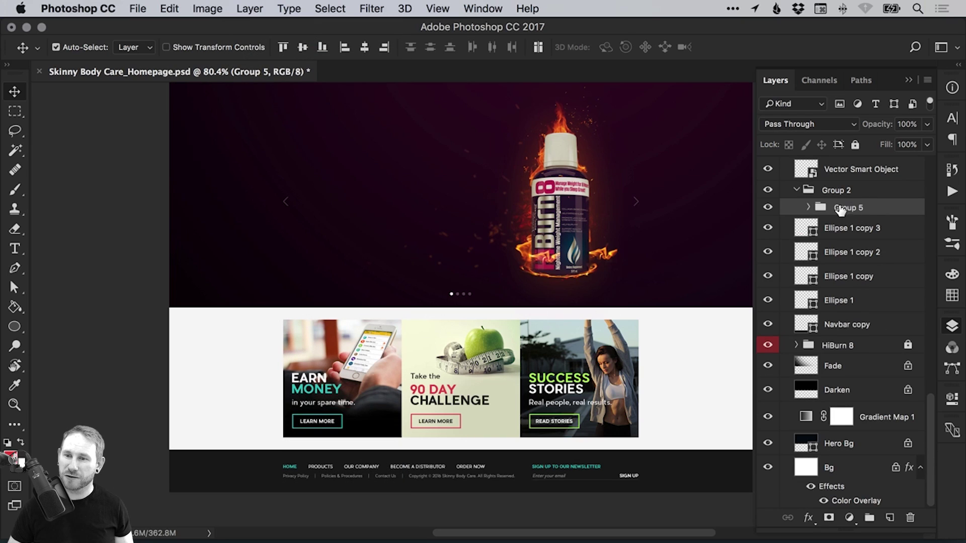
key(super+shift+bracketright)
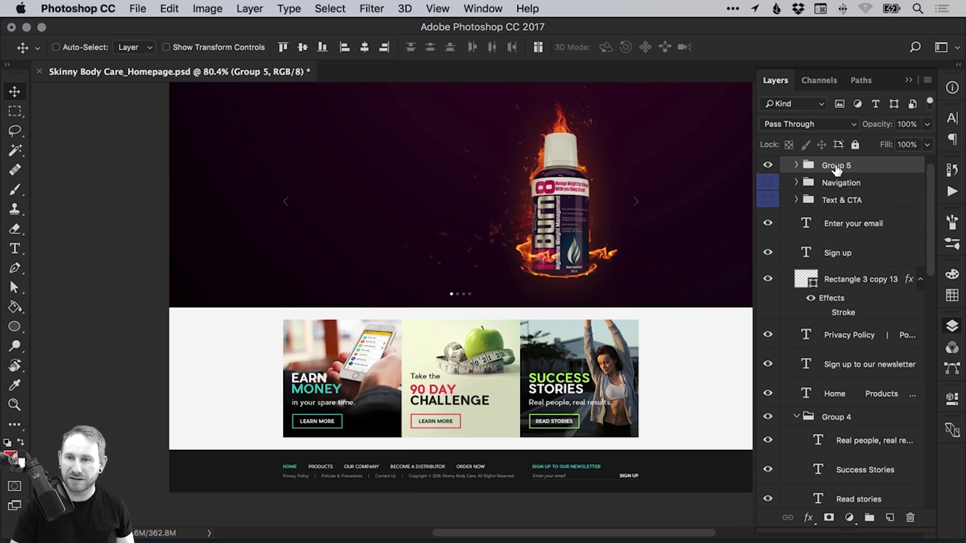
key(super+bracketleft)
key(super+bracketleft)
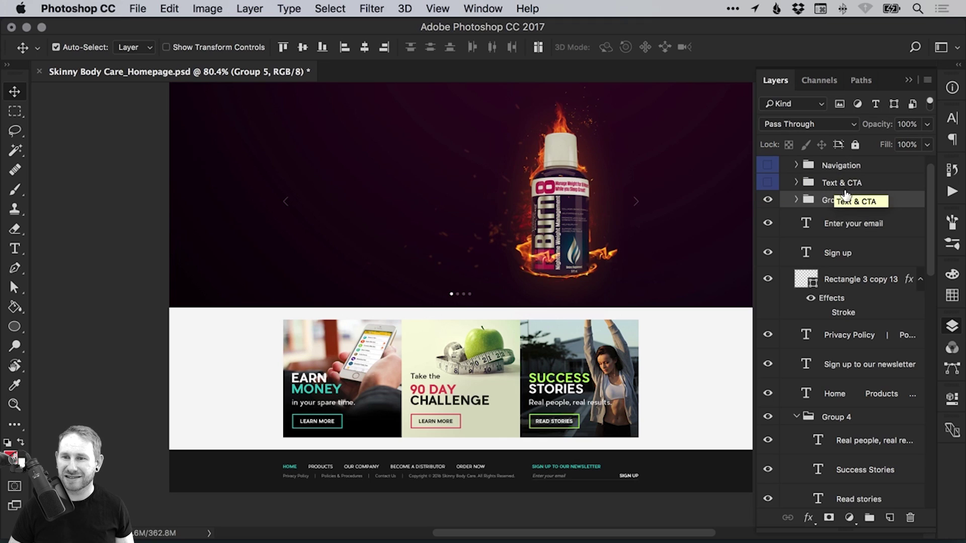
Rename the new group to Banner 1, check its contents, and give it a blue label.
double_click(830, 200)
text(Banner 1)
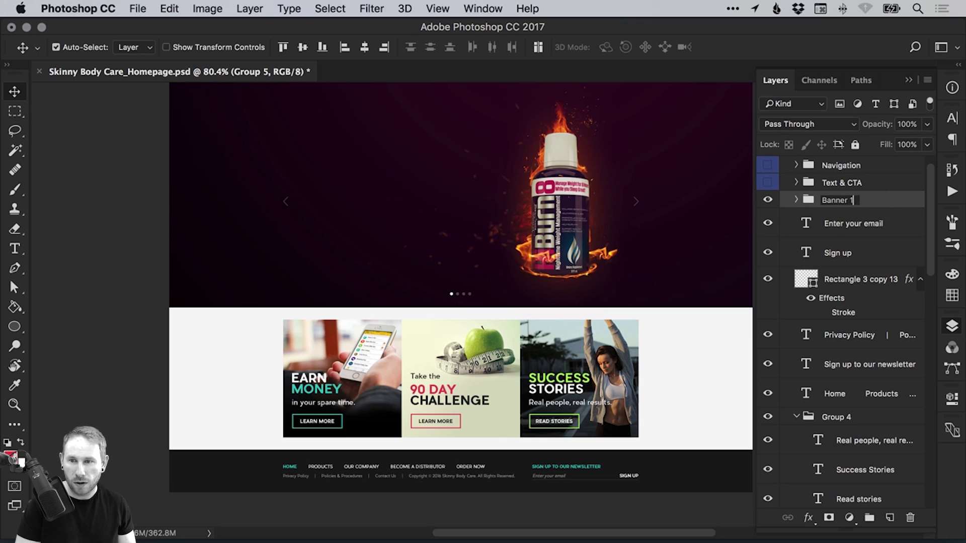
key(Return)
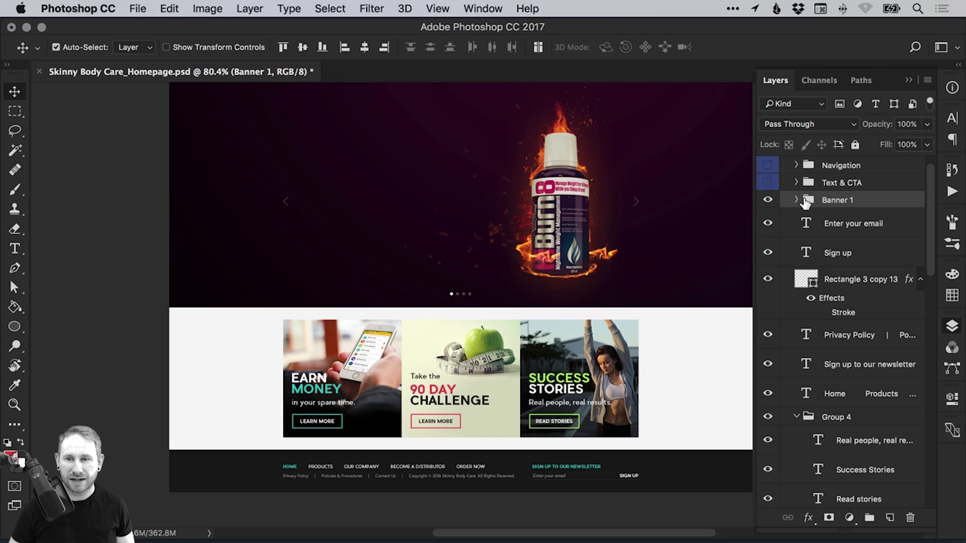
click(769, 200)
click(769, 200)
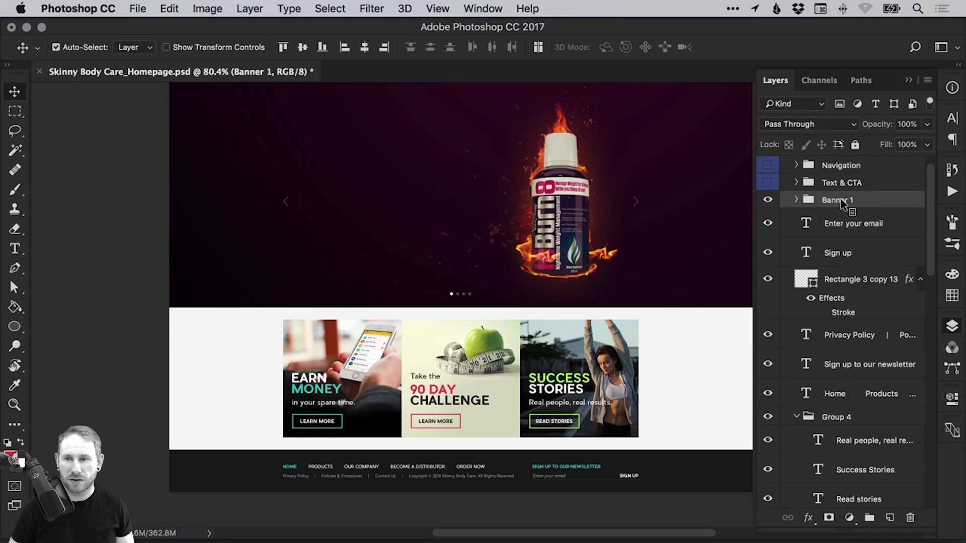
right_click(830, 199)
click(769, 200)
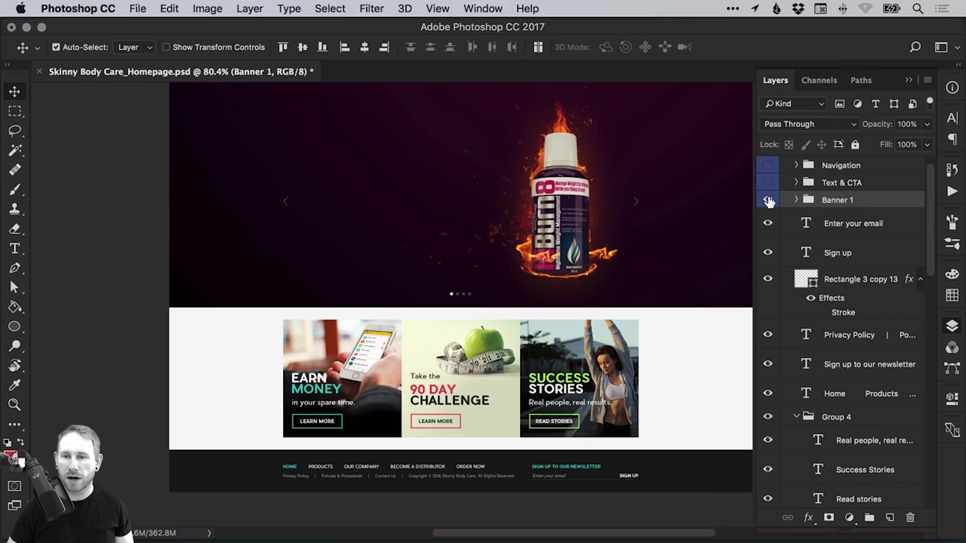
Hide Banner 1, then group the 90 Day Challenge layers below it as Banner 2.
click(769, 201)
drag(373, 364, 432, 389)
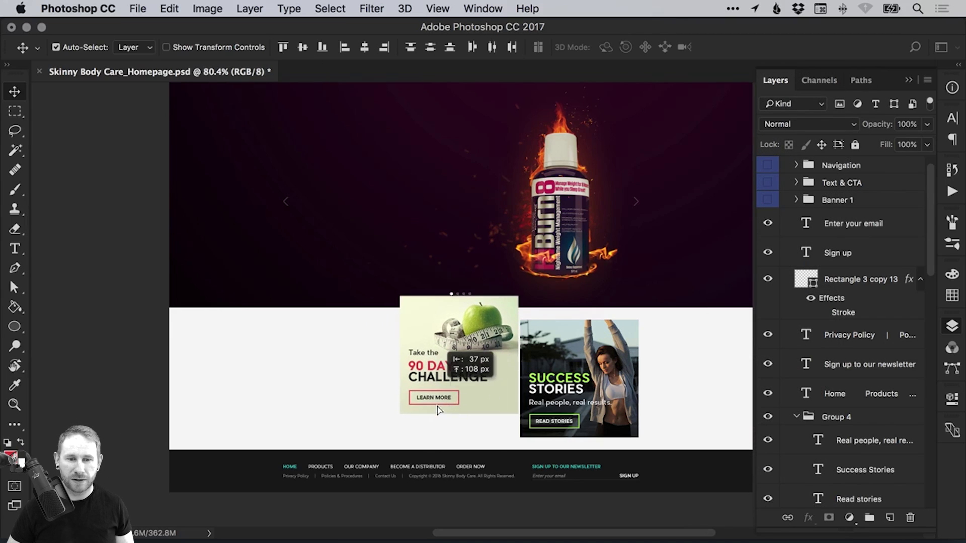
key(super+z)
key(super+shift+bracketright)
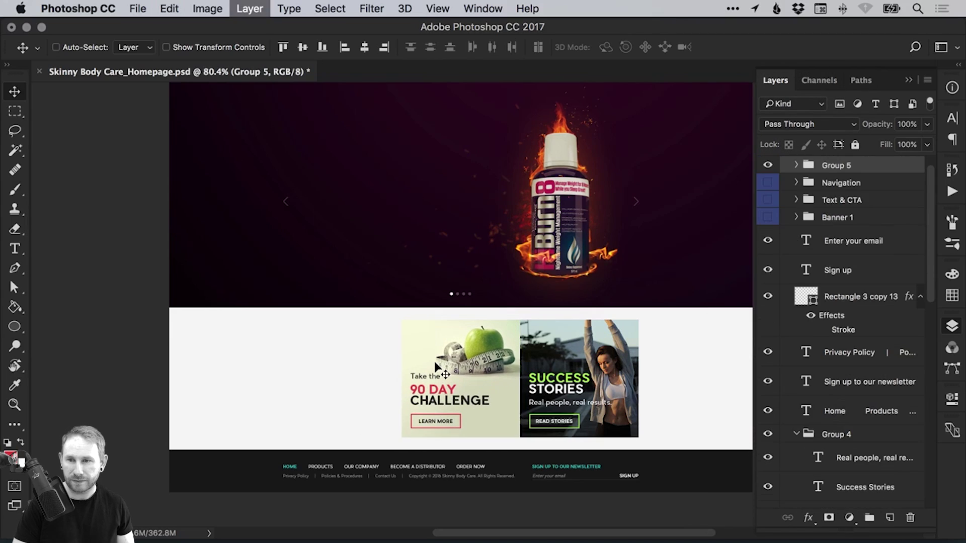
key(super+bracketleft)
key(super+bracketleft)
key(super+bracketleft)
double_click(836, 217)
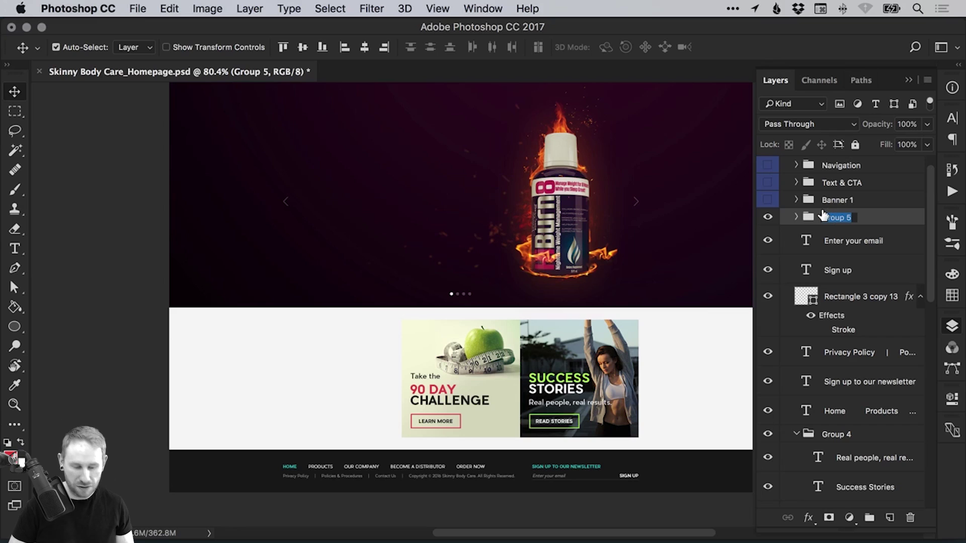
text(Banner 2)
key(Return)
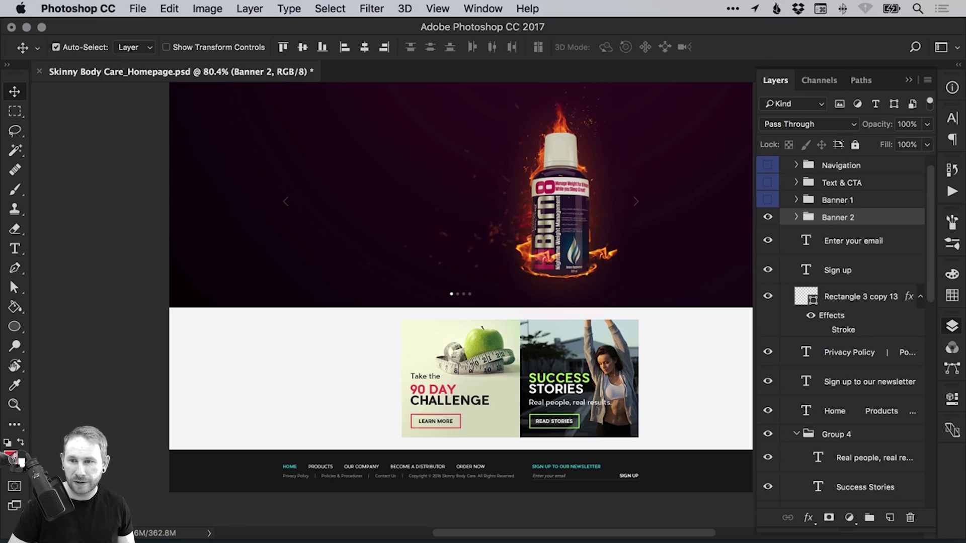
Give Banner 2 a blue label and hide it.
right_click(844, 222)
click(773, 495)
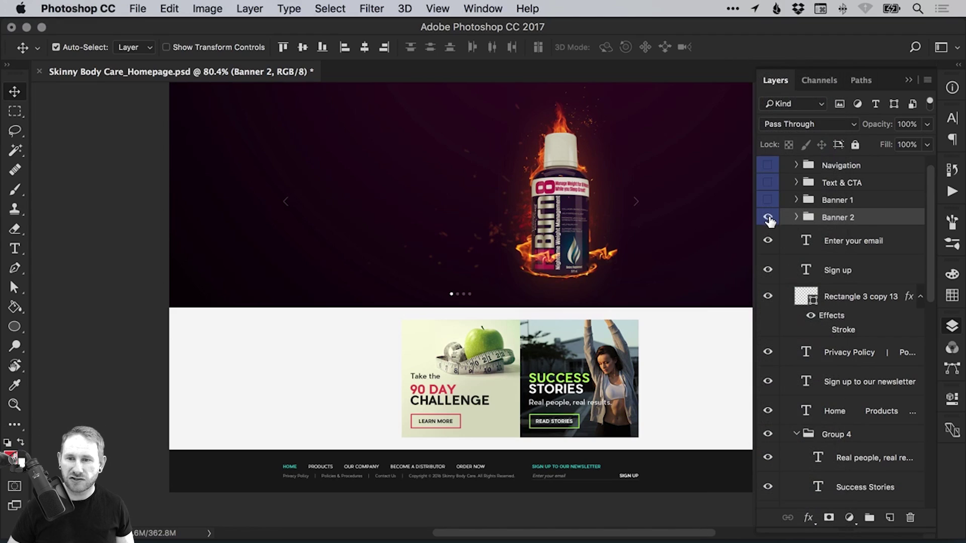
click(769, 219)
click(768, 219)
click(769, 219)
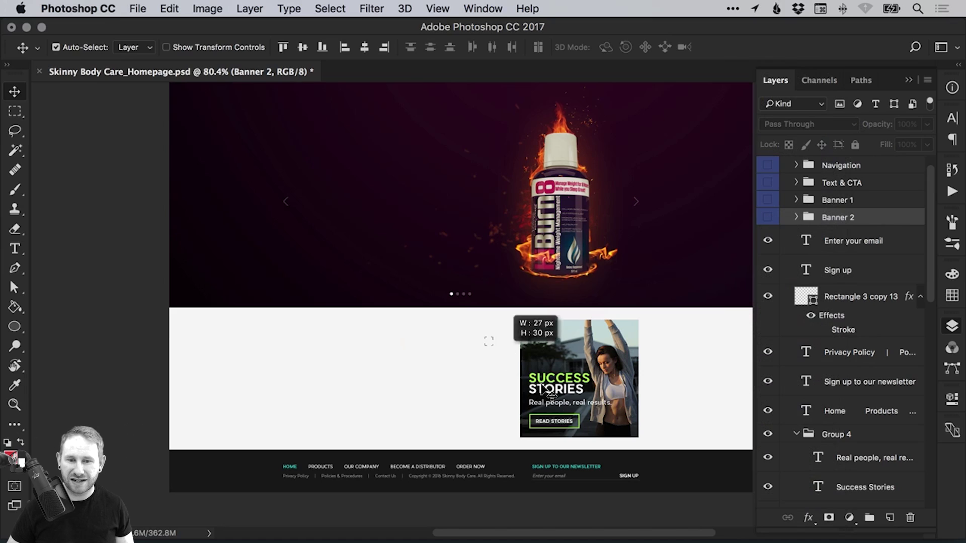
Group the Success Stories layers below Banner 2 and name the group Banner 3.
drag(578, 428, 607, 412)
key(super+z)
key(super+g)
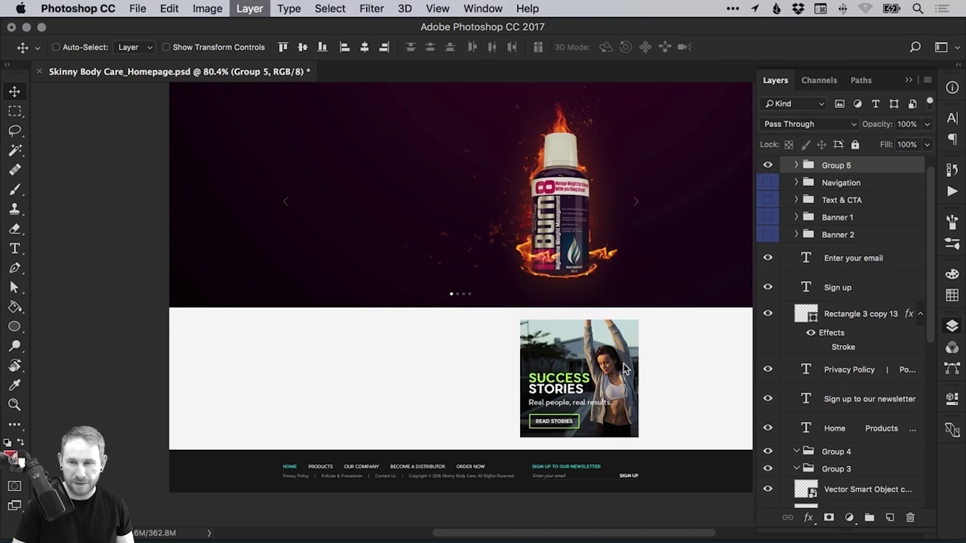
key(super+bracketleft)
key(super+bracketleft)
key(super+bracketleft)
key(super+bracketleft)
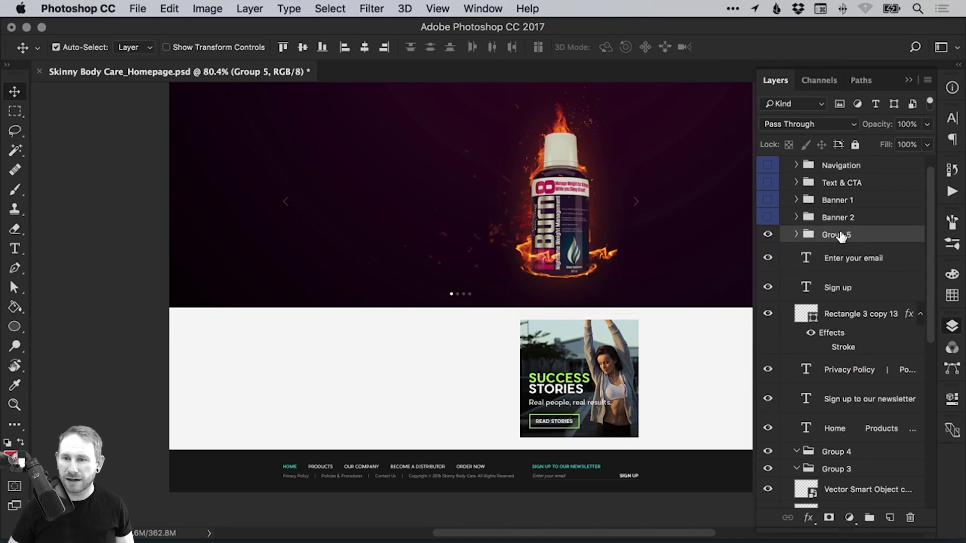
double_click(836, 235)
text(Banner)
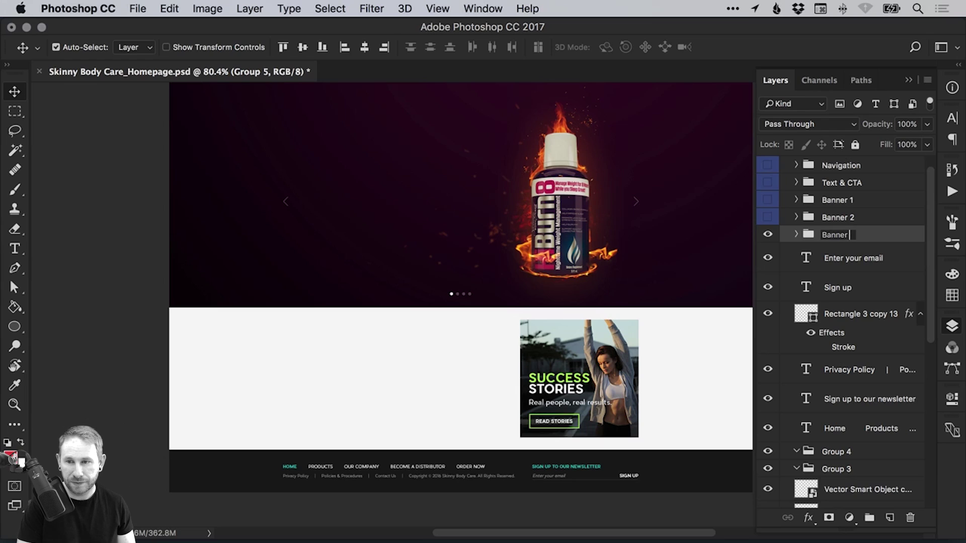
text( 3)
key(Return)
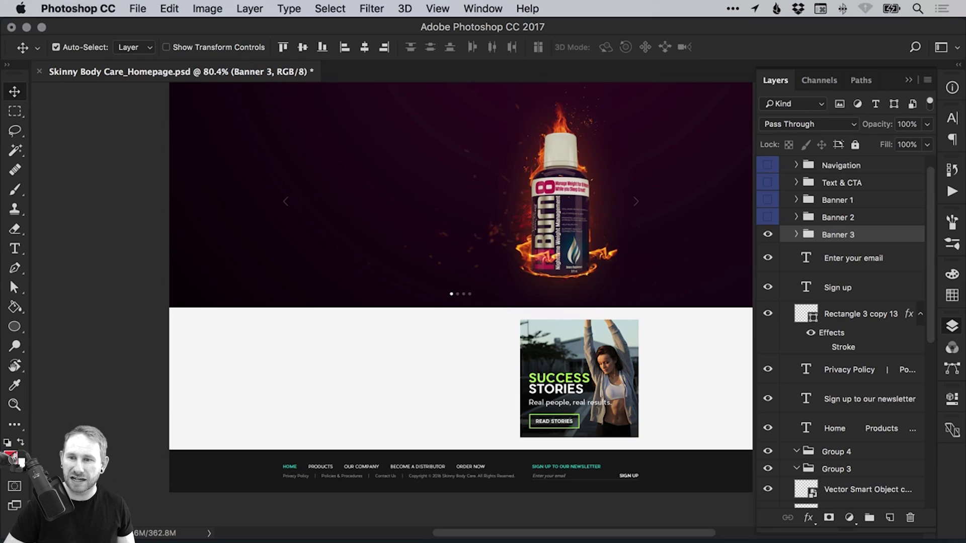
Give Banner 3 a blue label and hide it.
click(768, 235)
click(769, 235)
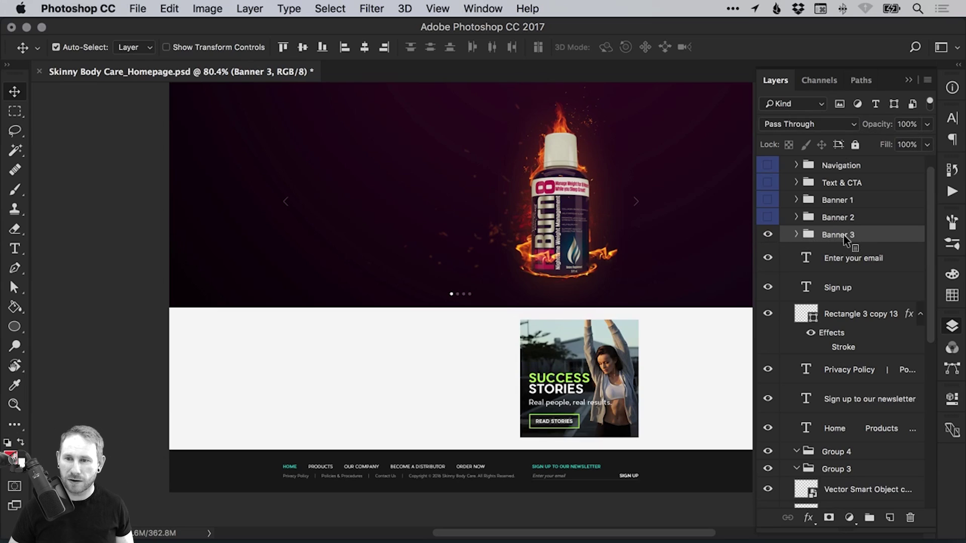
right_click(855, 236)
click(786, 496)
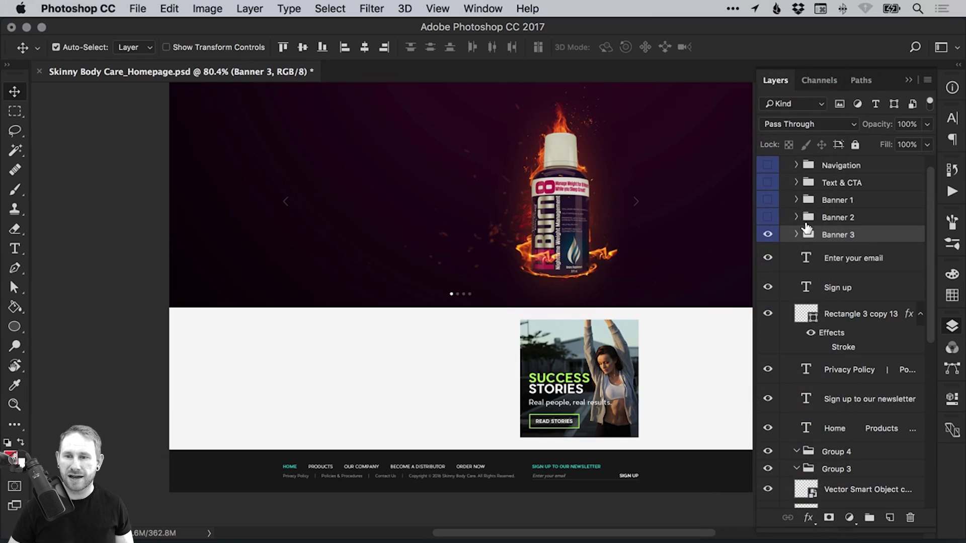
click(768, 236)
Group the six footer layers as Footer and hide it.
drag(337, 411, 679, 459)
key(super+z)
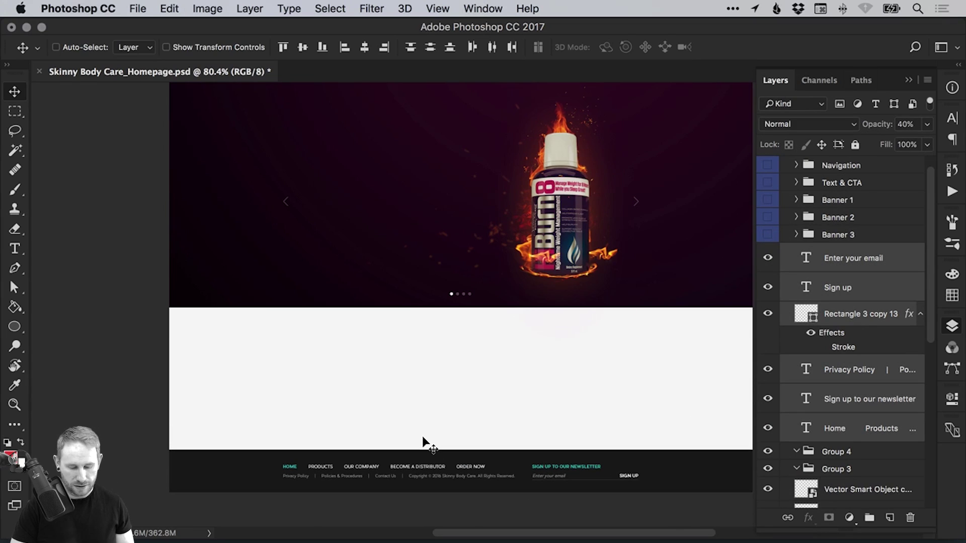
key(super+g)
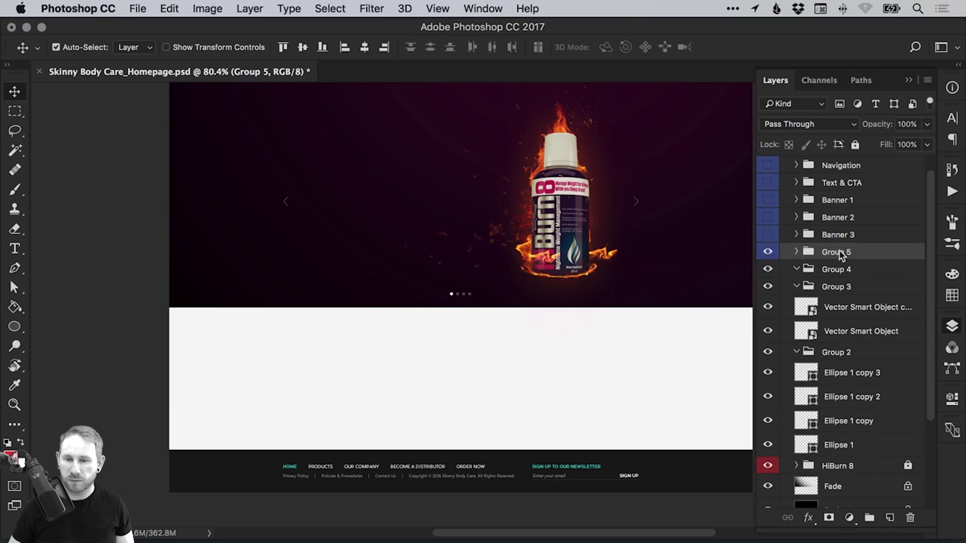
double_click(839, 251)
text(Footer)
key(Return)
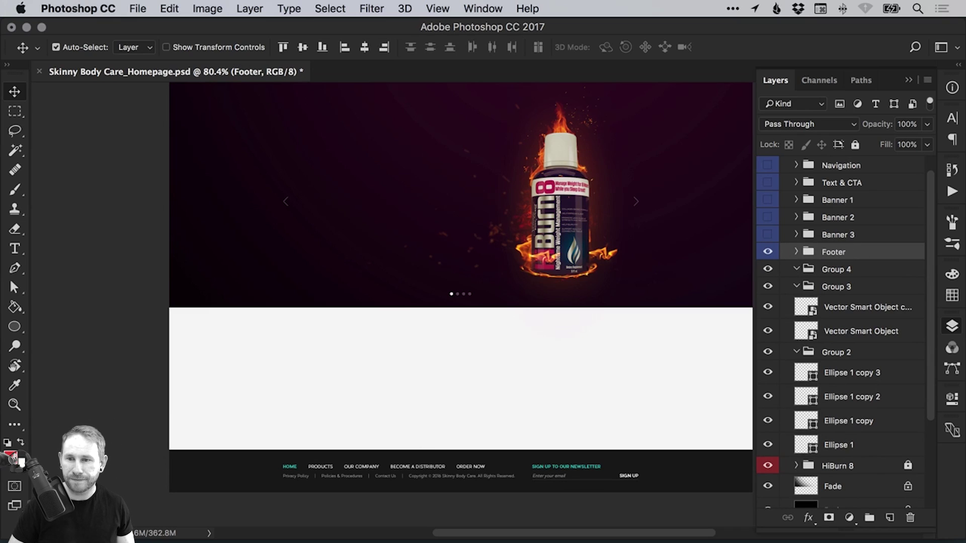
click(767, 253)
click(767, 254)
click(767, 254)
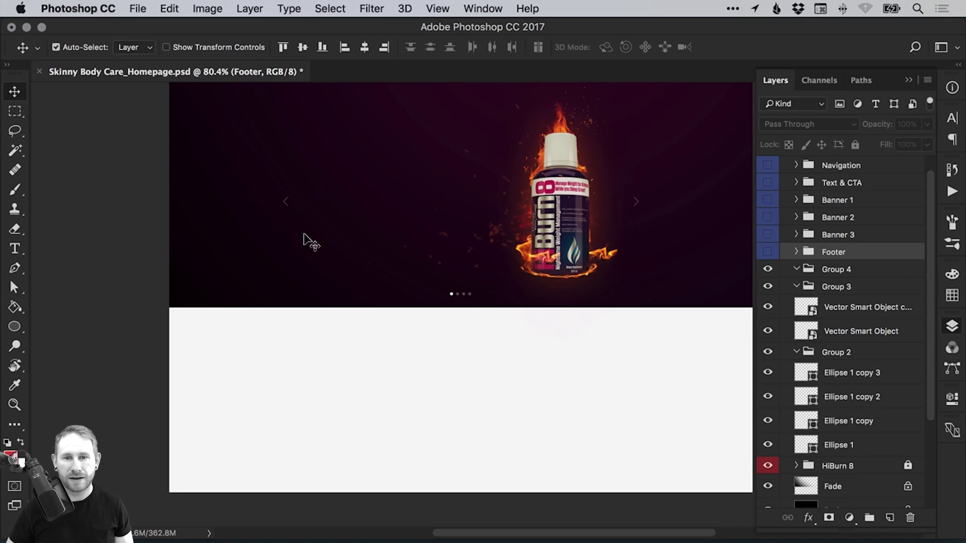
Select the carousel arrows and dots layers, zoom to 100%, and nudge them into place.
drag(247, 184, 684, 328)
click(284, 203)
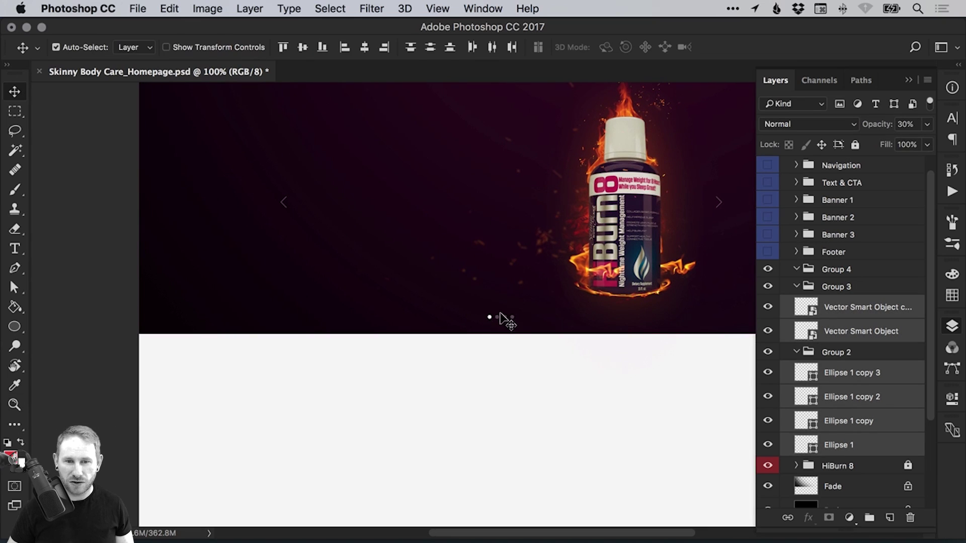
key(Right)
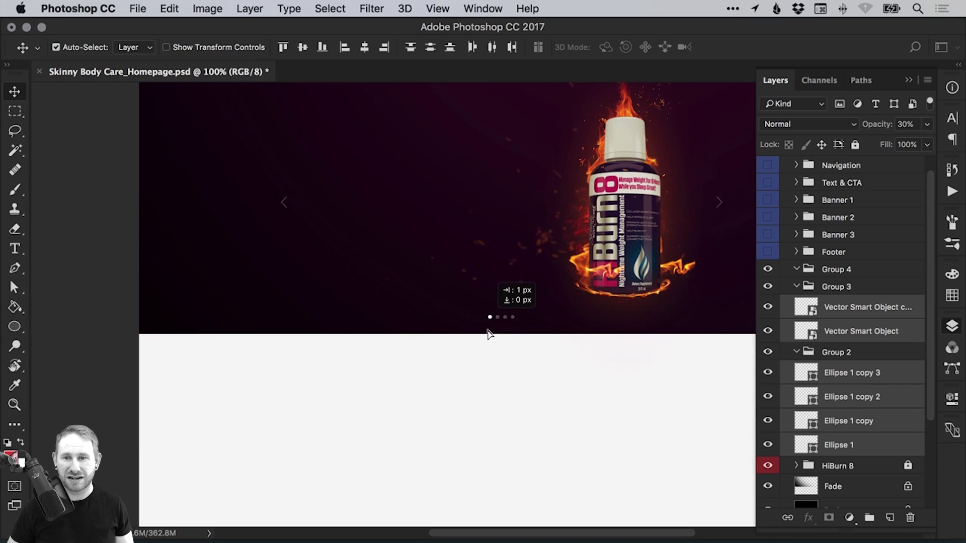
key(shift+Right)
key(shift+Right)
key(shift+Up)
key(shift+Up)
key(shift+Up)
key(Up)
key(Up)
key(Up)
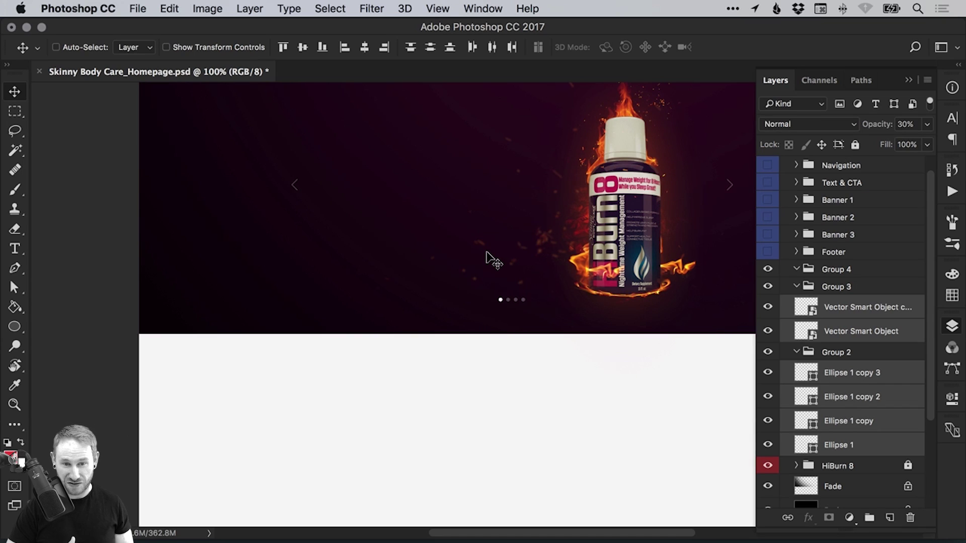
Group the carousel controls below Text & CTA and name the group Carousel UI.
key(super+g)
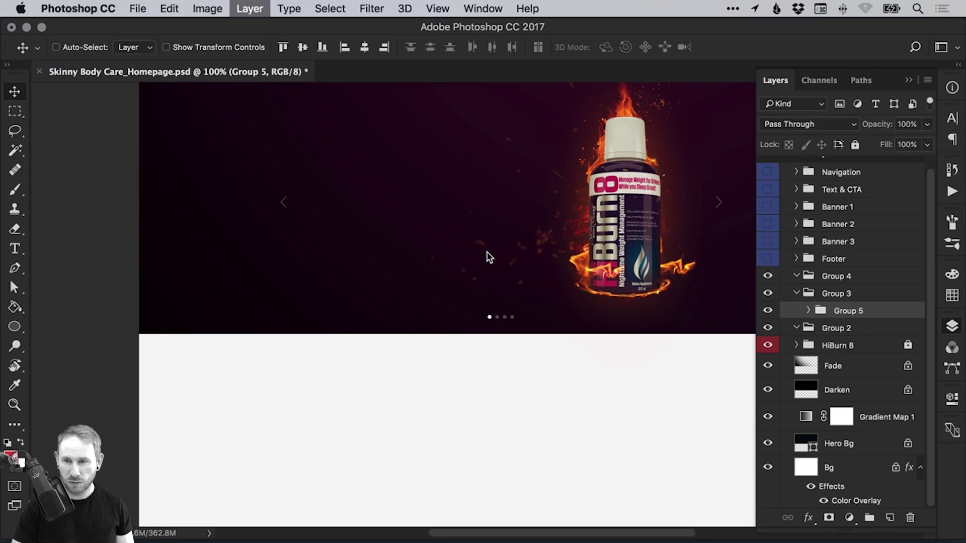
key(shift+super+bracketright)
key(super+bracketleft)
key(super+bracketleft)
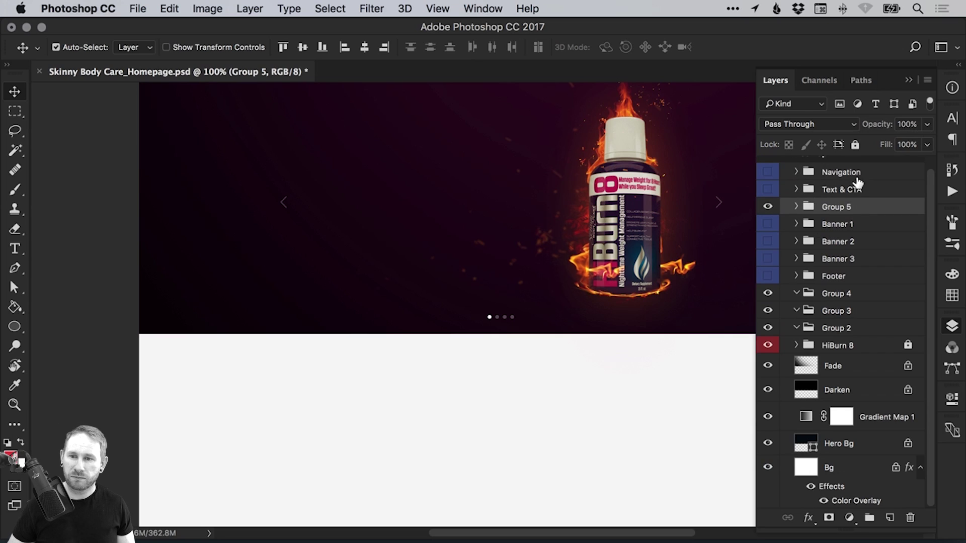
double_click(838, 208)
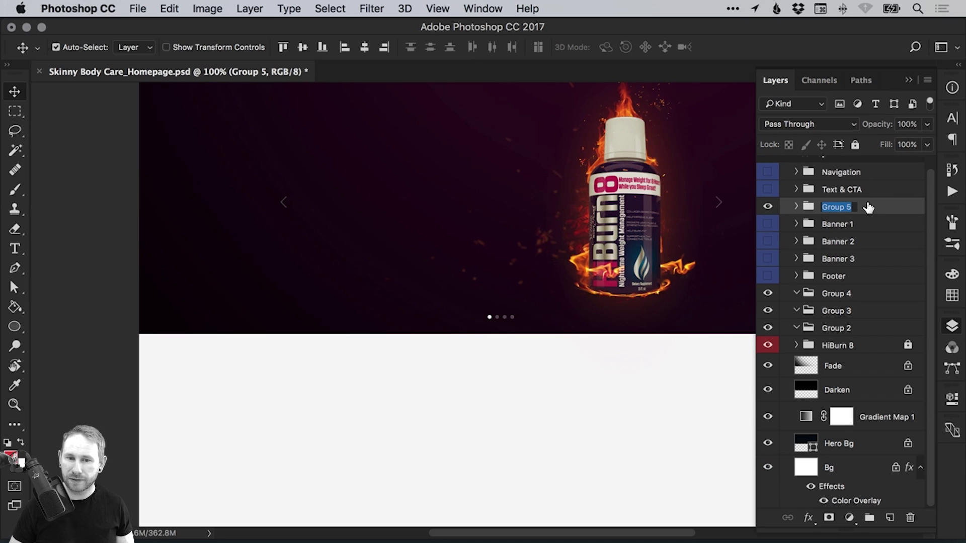
text(Carous)
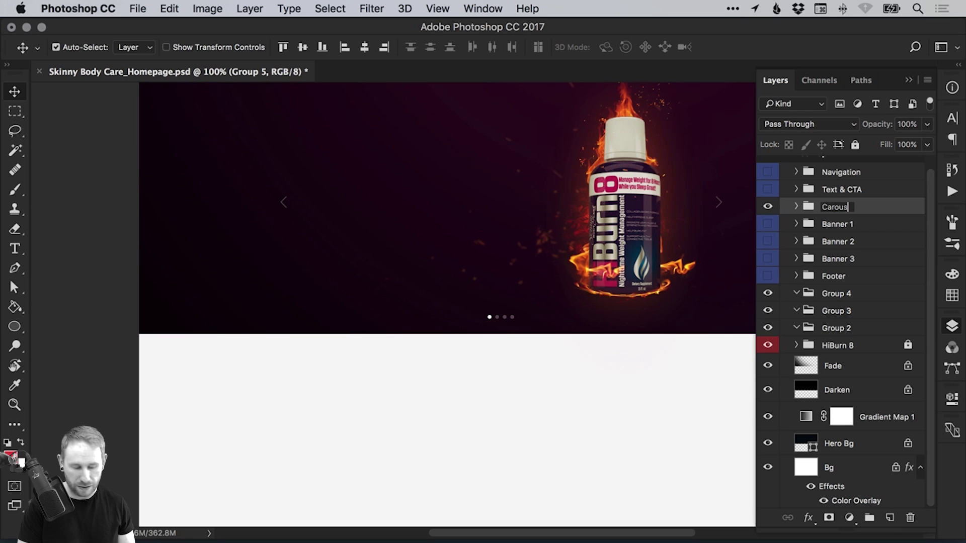
text(el UI)
key(Return)
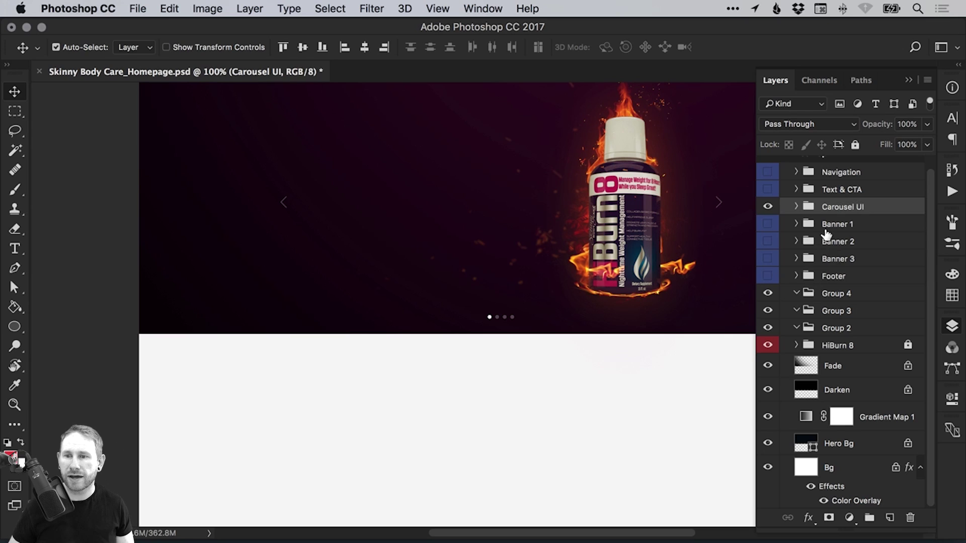
Give Carousel UI a blue label, preview it briefly, and keep it hidden.
right_click(844, 208)
click(785, 498)
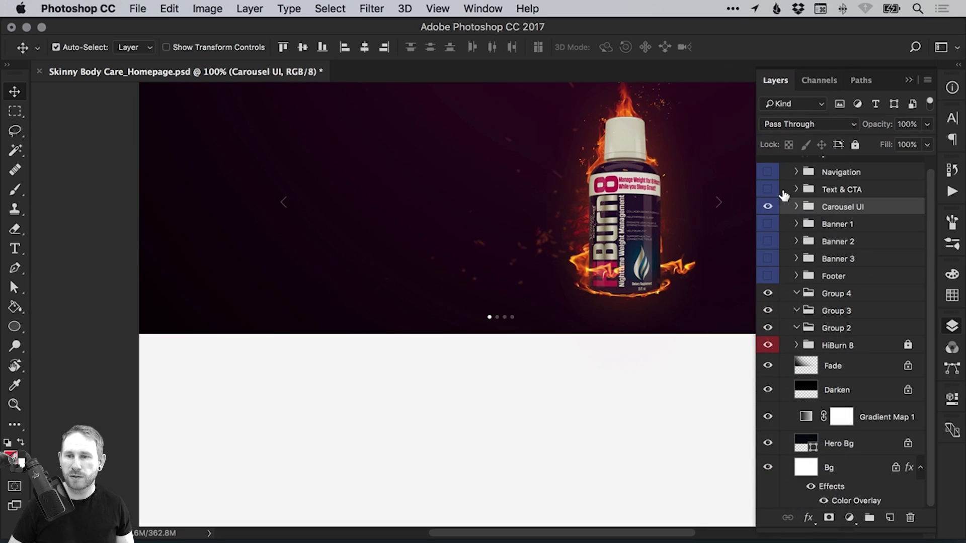
click(767, 207)
click(768, 207)
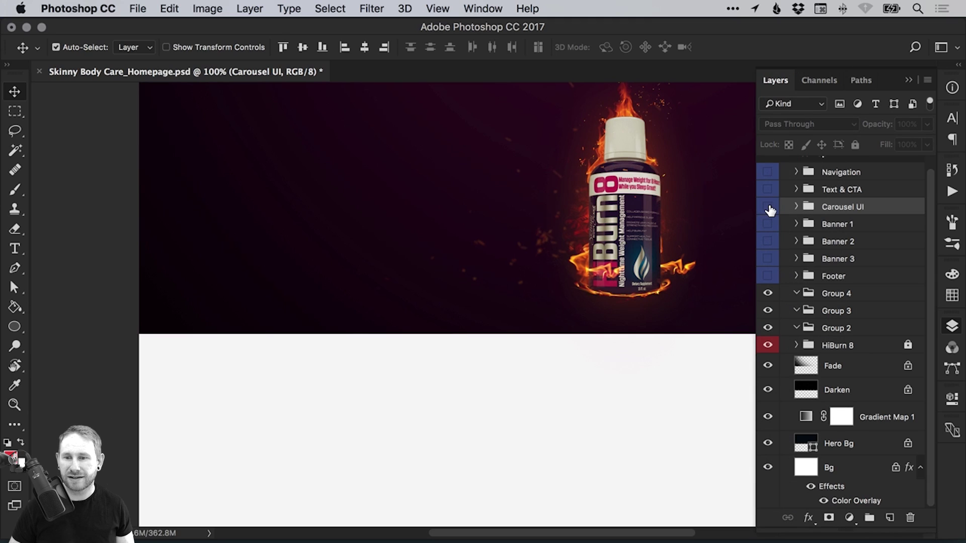
Fit the canvas on screen, unlock the Hero Bg layer's position, and make Gradient Map 1 visible.
key(super+0)
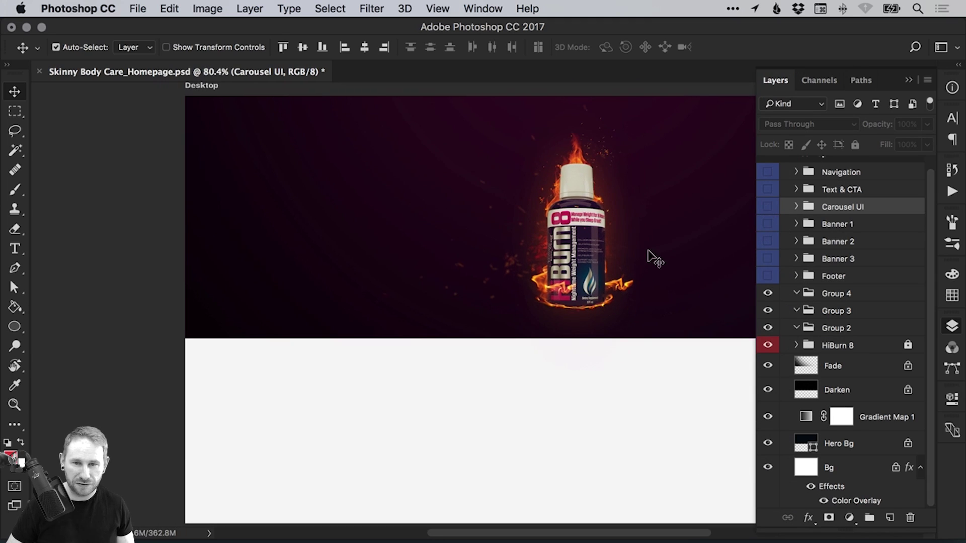
click(841, 347)
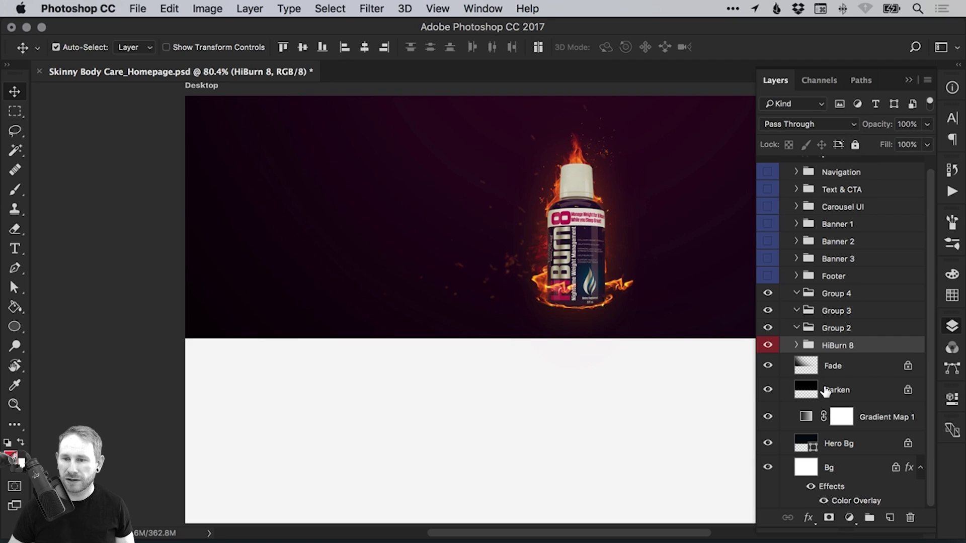
click(830, 373)
super+click(842, 392)
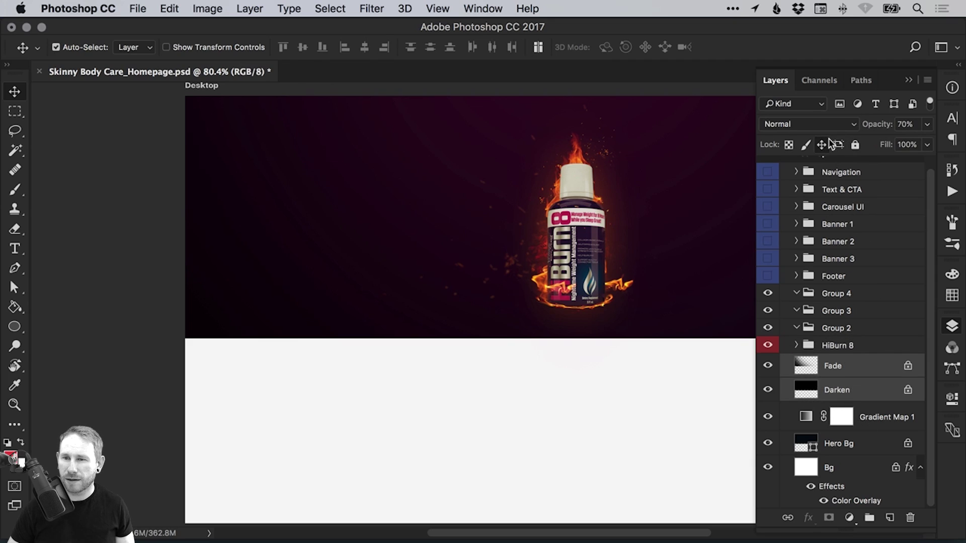
click(854, 453)
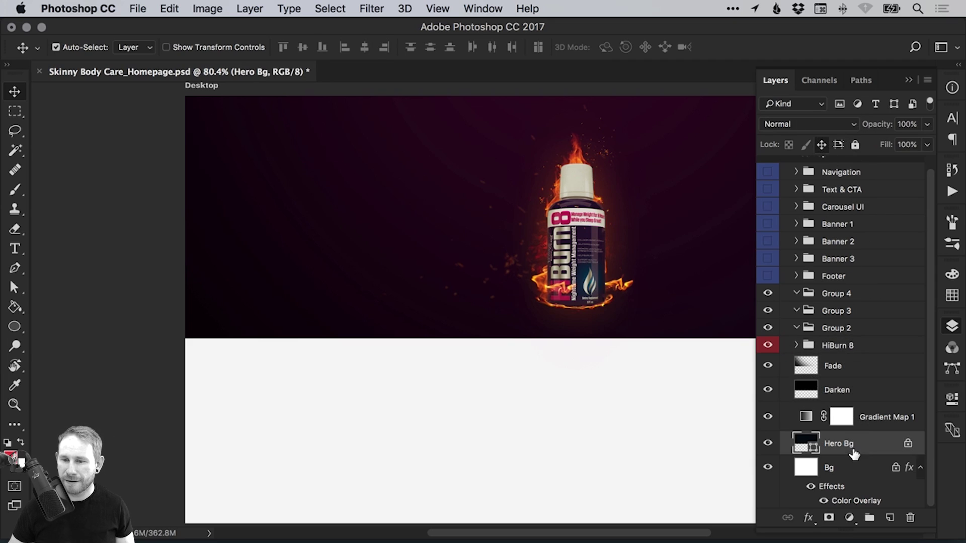
click(822, 146)
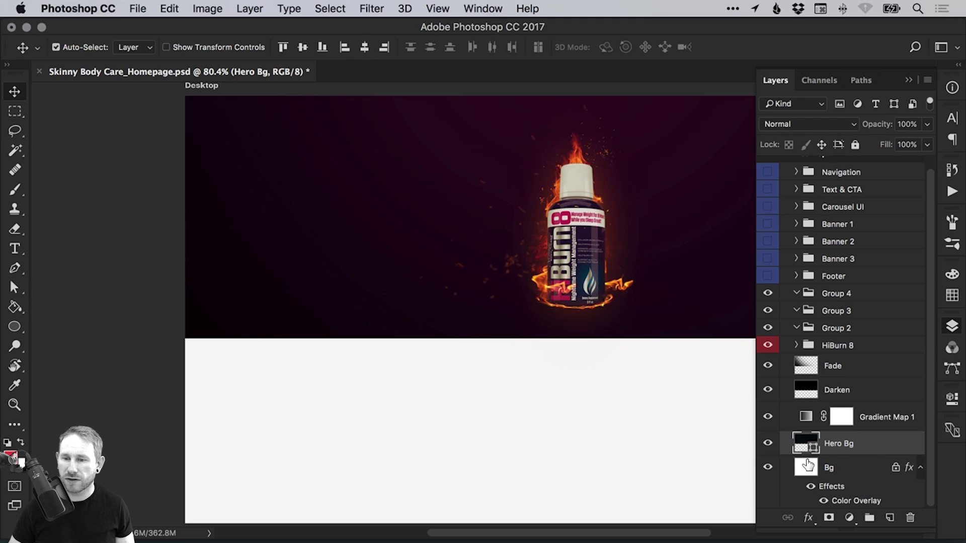
click(769, 418)
Select the HiBurn 8 group through the Hero Bg layer together.
click(833, 347)
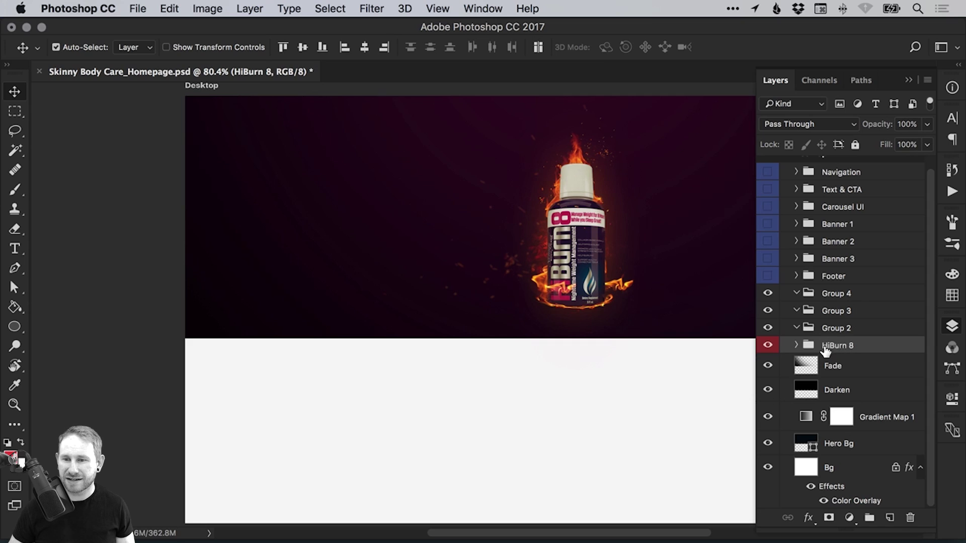
click(796, 347)
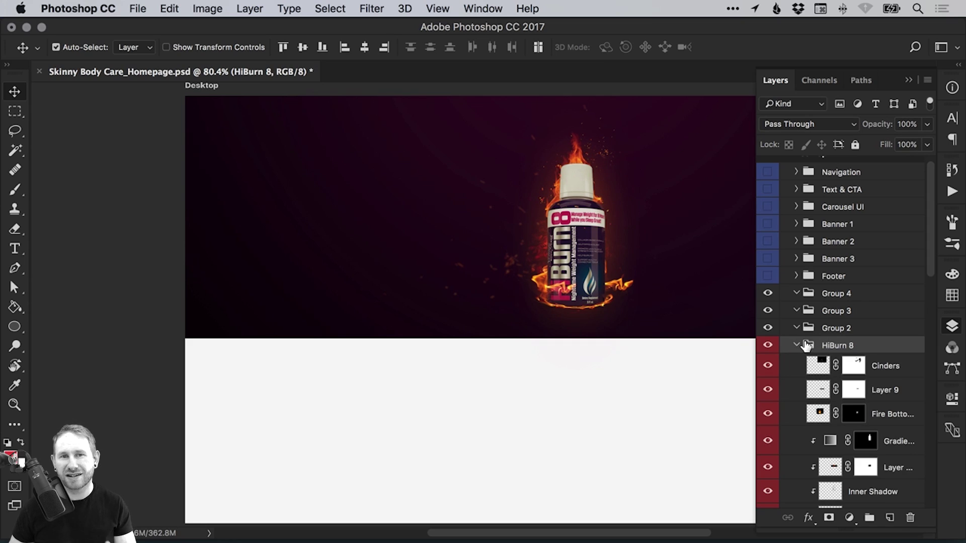
click(797, 346)
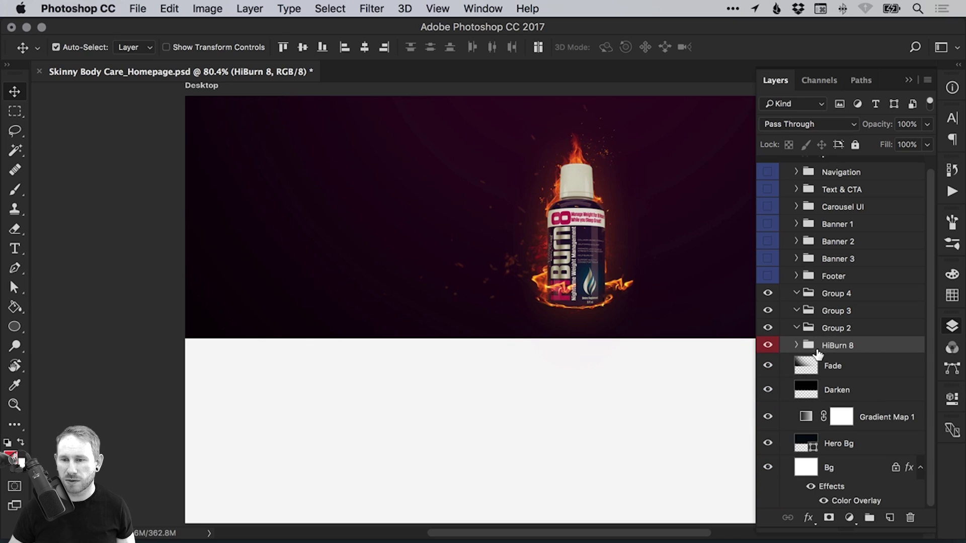
shift+click(854, 442)
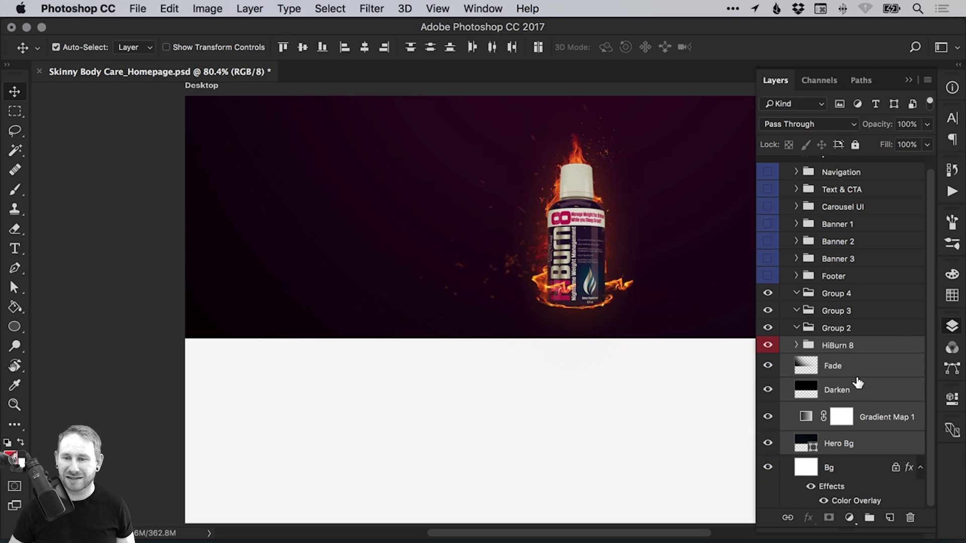
Group the selected hero layers into a new group named Hero.
click(248, 9)
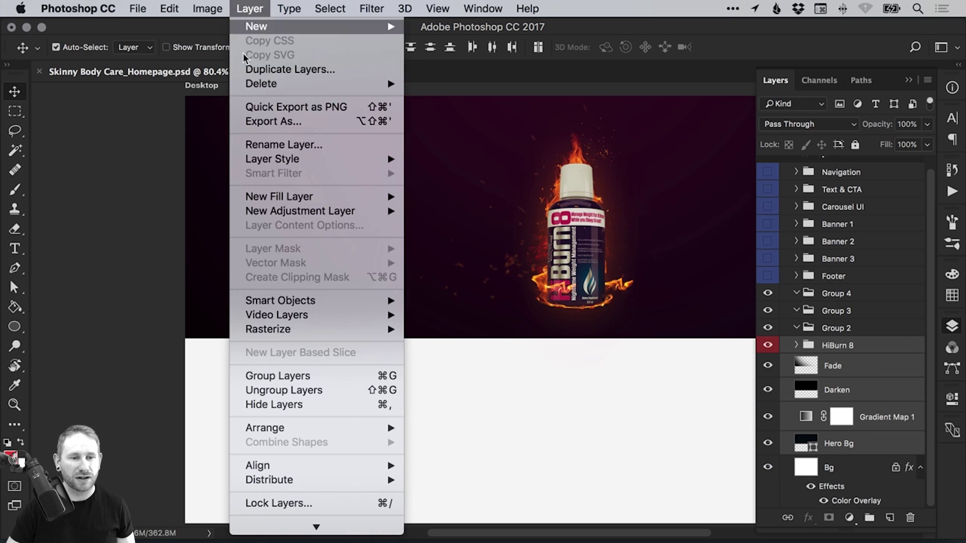
click(284, 375)
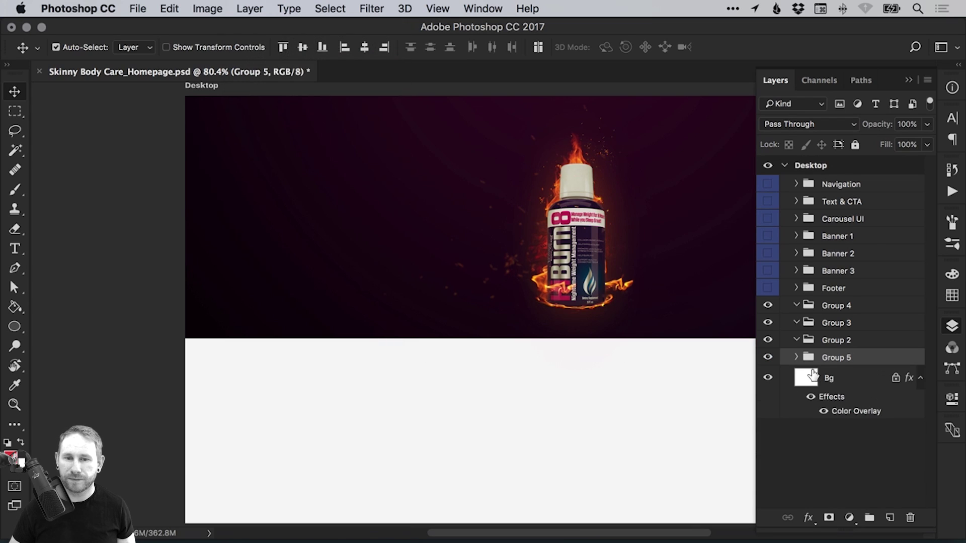
double_click(836, 358)
text(He)
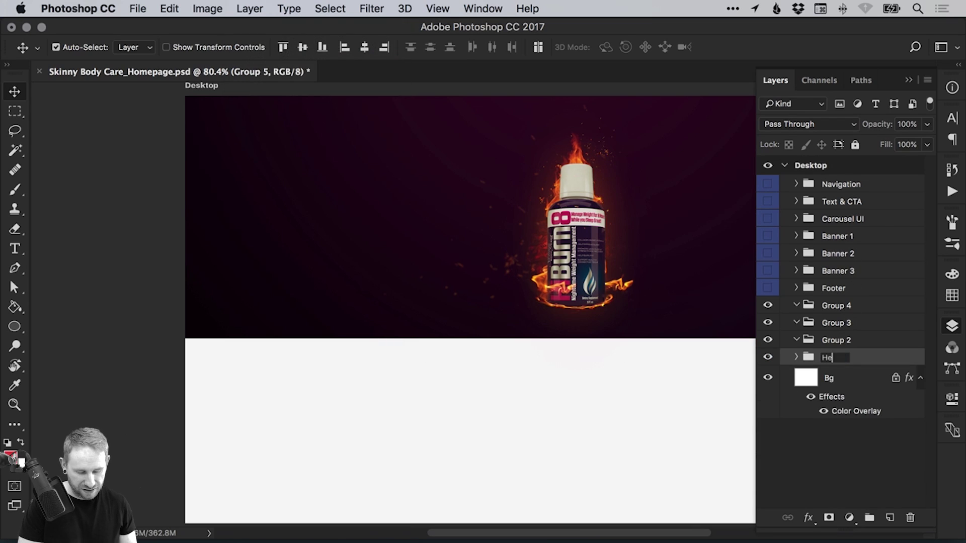
text(ro)
key(Return)
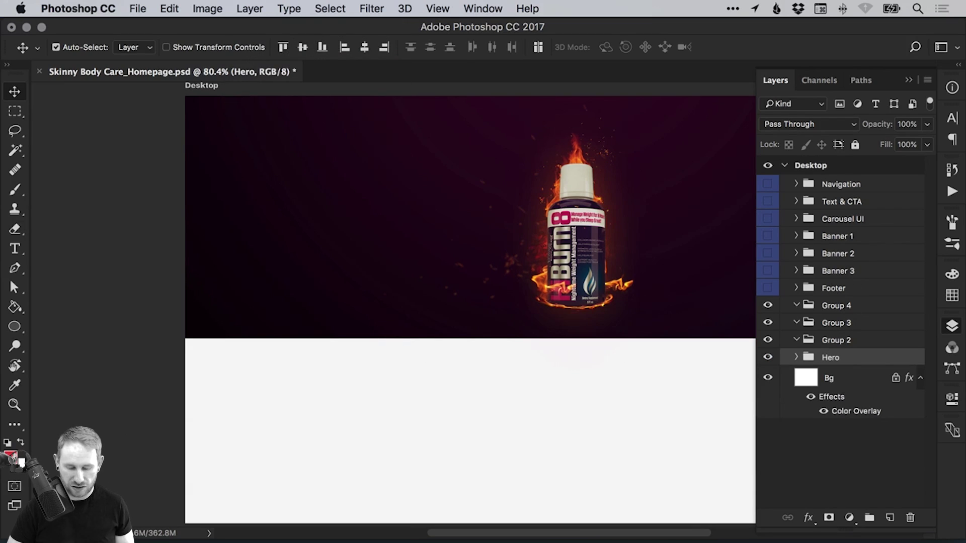
Move the Hero group up the stack so it sits just below Carousel UI.
key(super+bracketright)
key(super+bracketright)
key(super+bracketright)
key(super+bracketright)
key(super+bracketright)
key(super+bracketright)
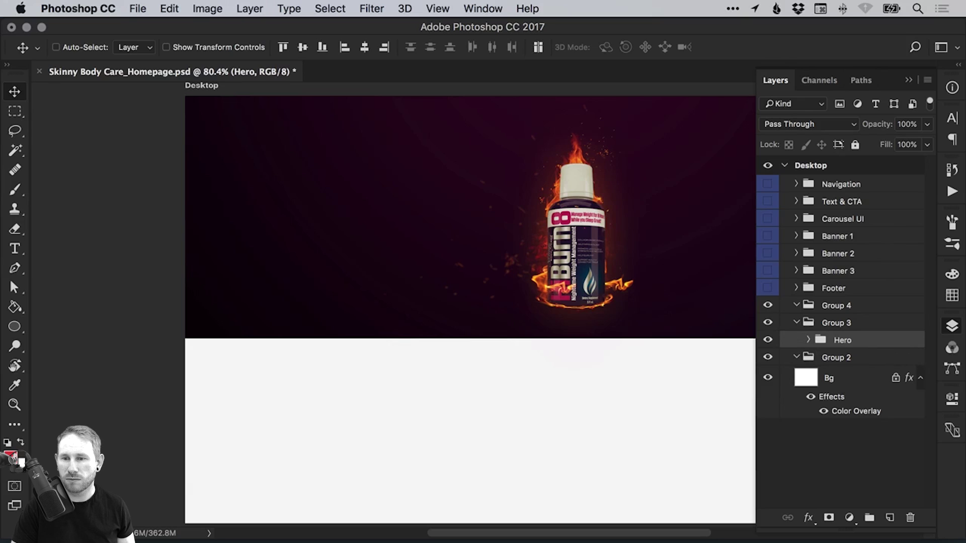
key(super+bracketright)
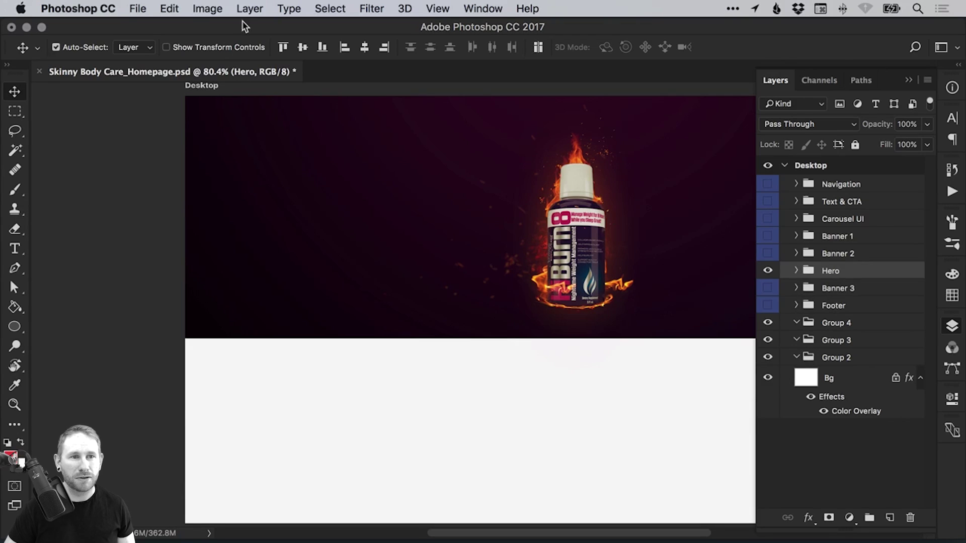
click(249, 9)
mouse_move(348, 431)
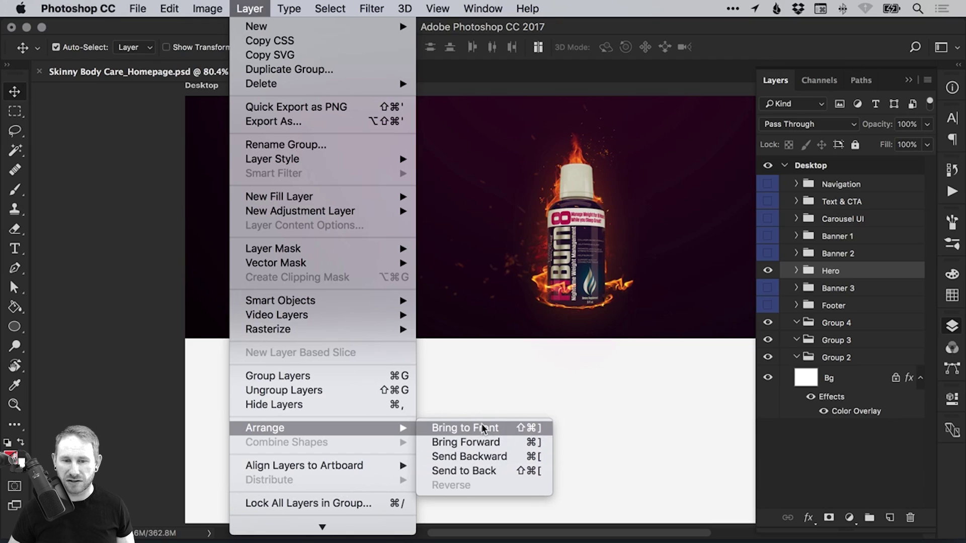
click(845, 281)
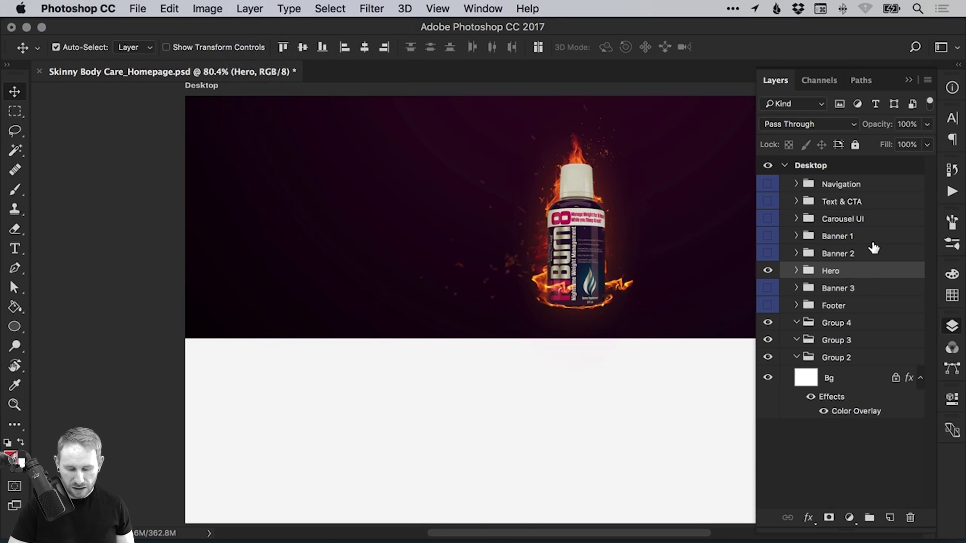
key(super+bracketright)
key(super+bracketright)
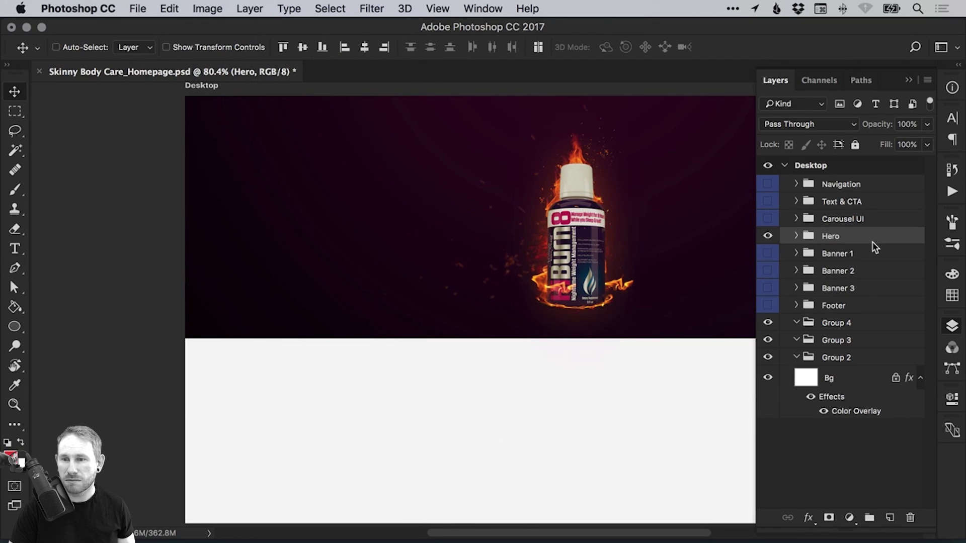
key(super+bracketright)
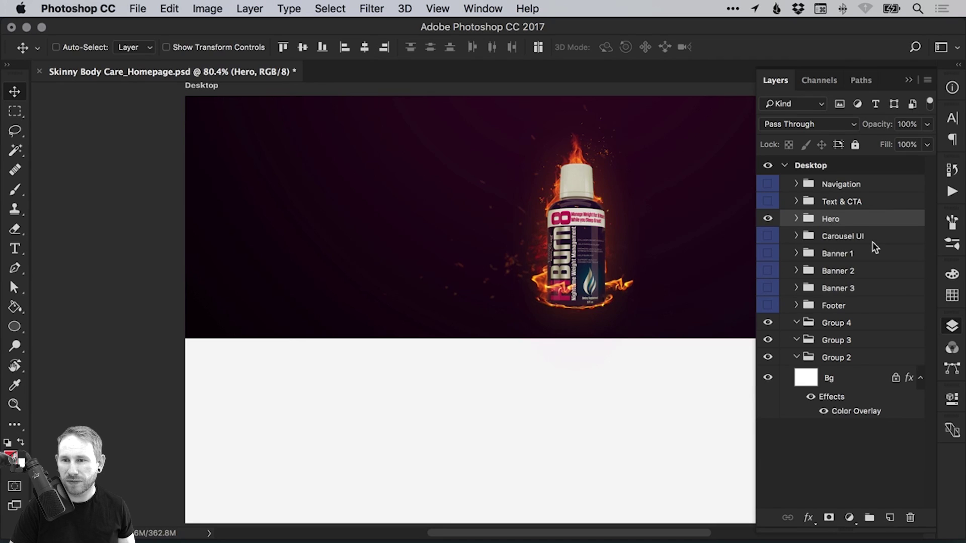
click(768, 238)
key(super+bracketleft)
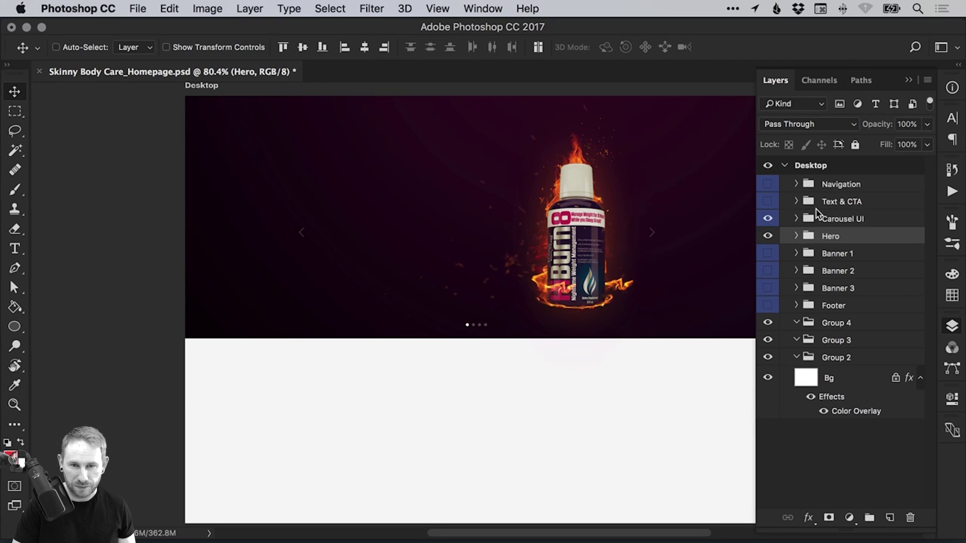
key(super+bracketright)
key(super+bracketleft)
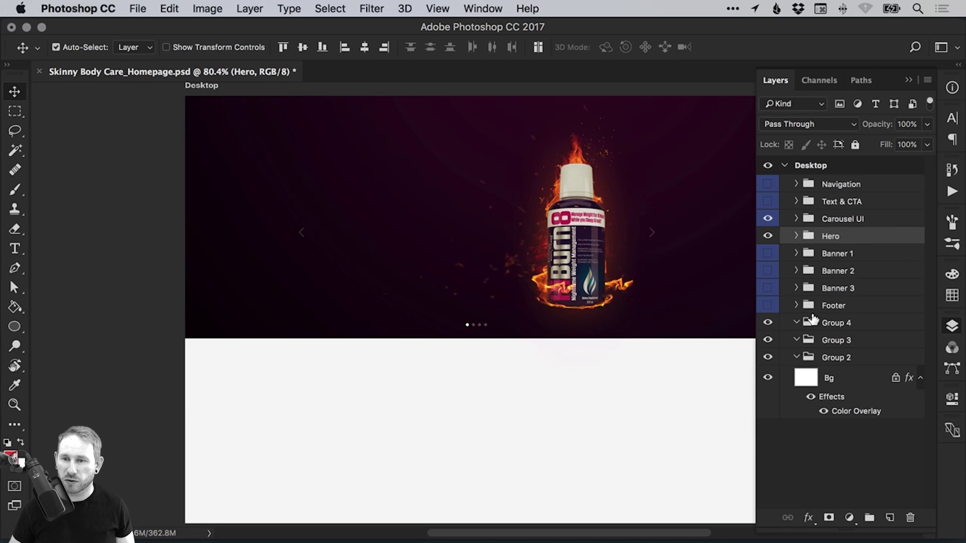
Give the Hero group a blue label, then hide both Carousel UI and Hero.
click(768, 237)
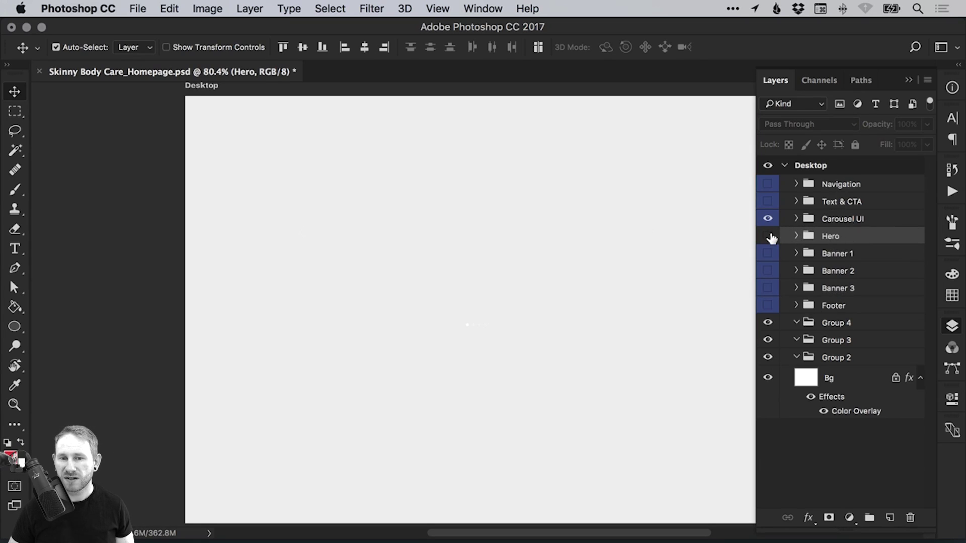
click(769, 237)
right_click(848, 239)
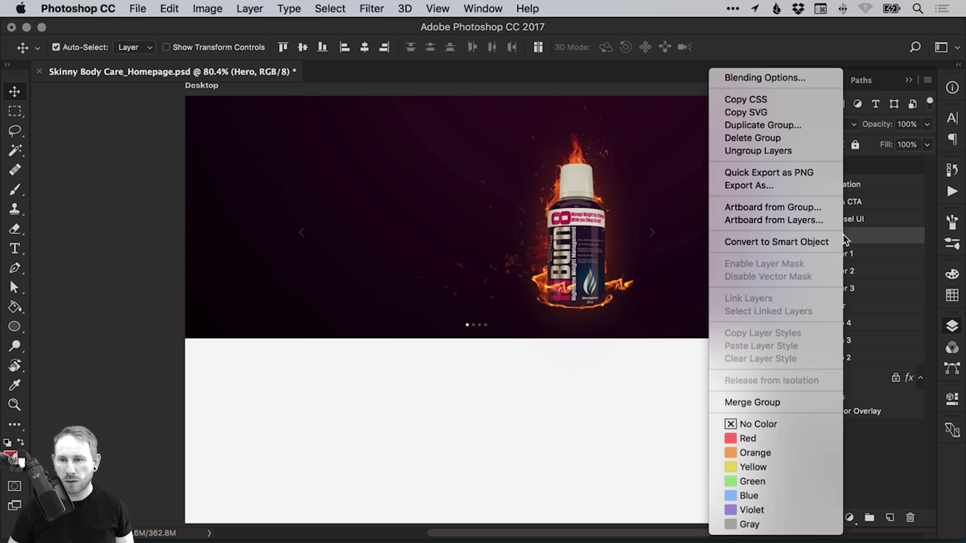
click(768, 497)
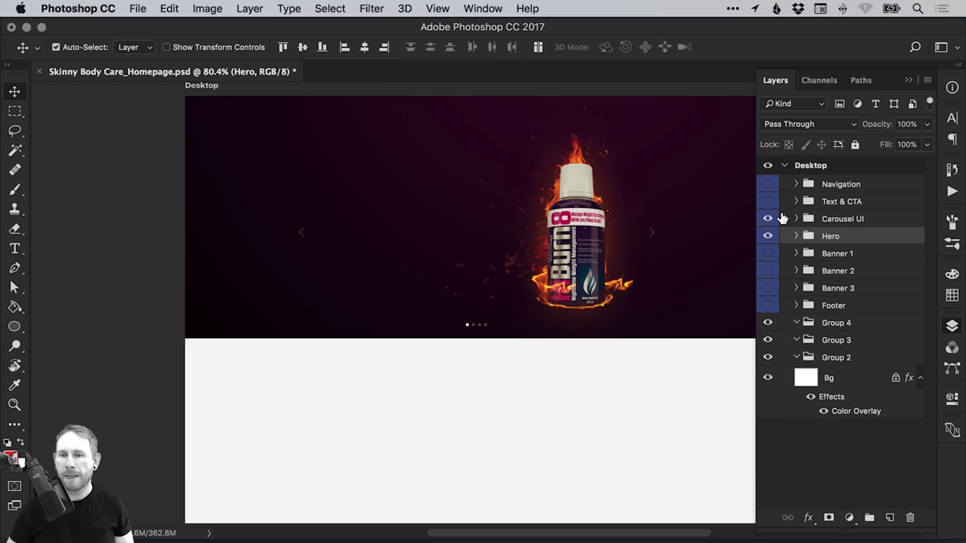
click(768, 219)
click(770, 236)
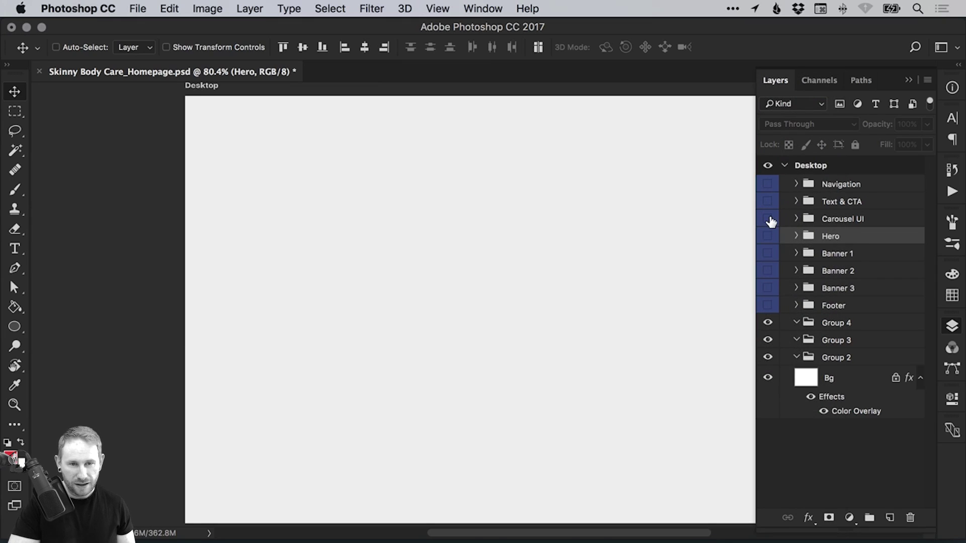
Select the empty Group 4, Group 3 and Group 2 folders together and delete them.
click(844, 328)
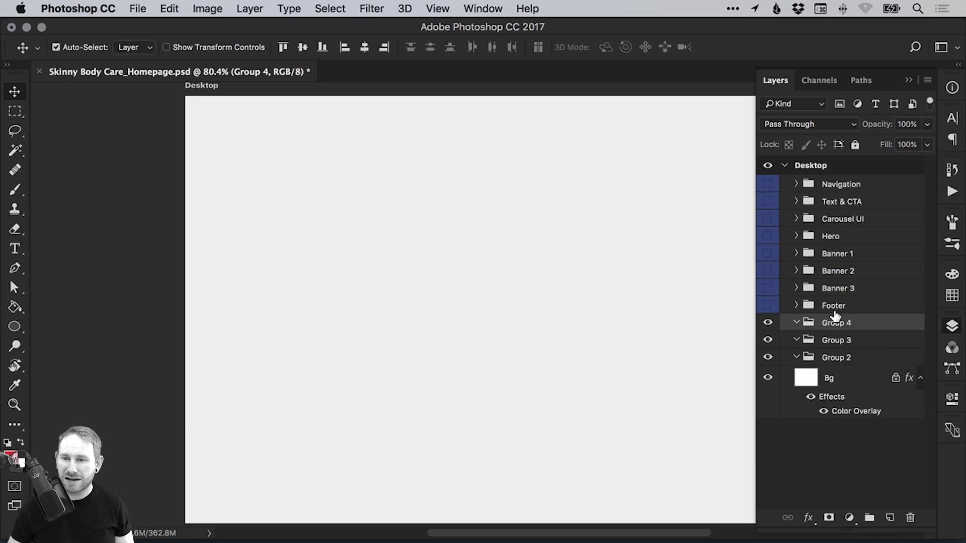
click(921, 378)
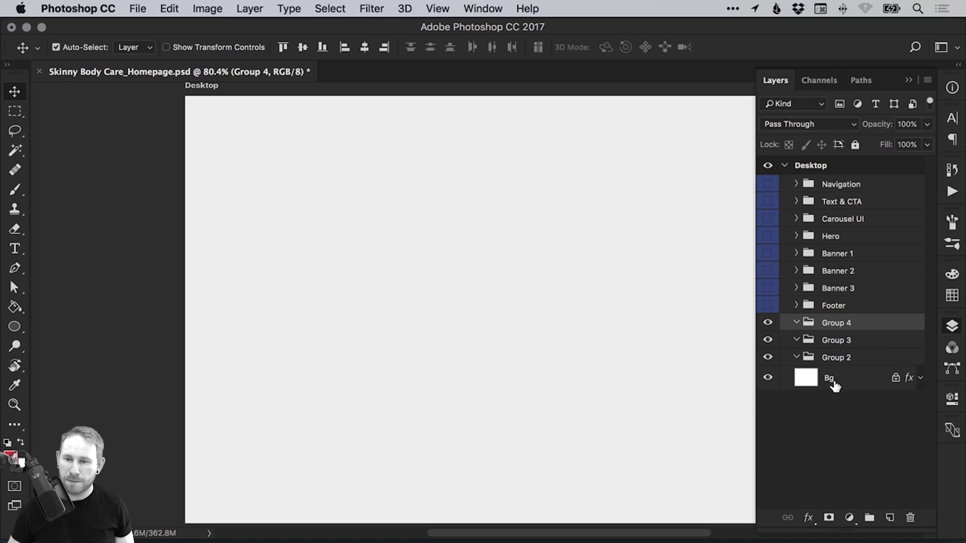
click(770, 379)
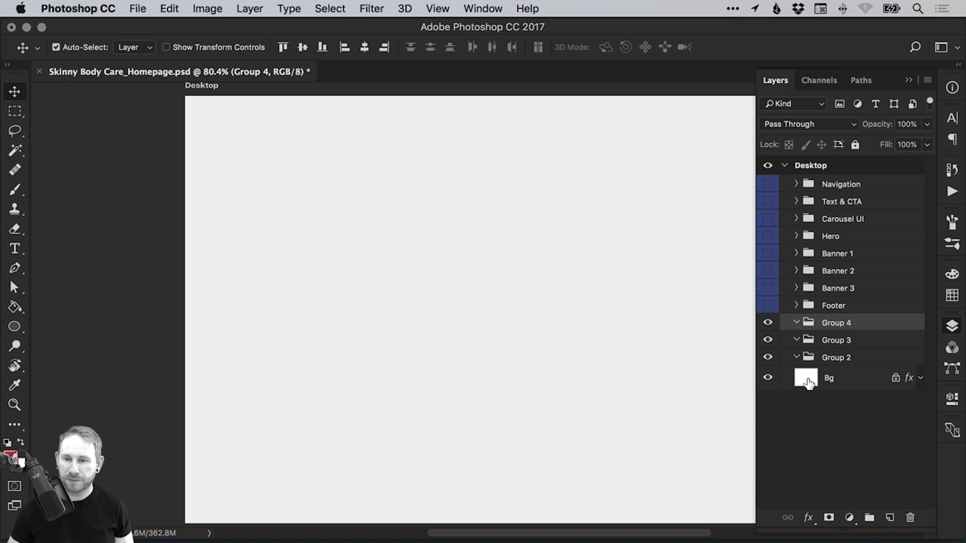
click(770, 379)
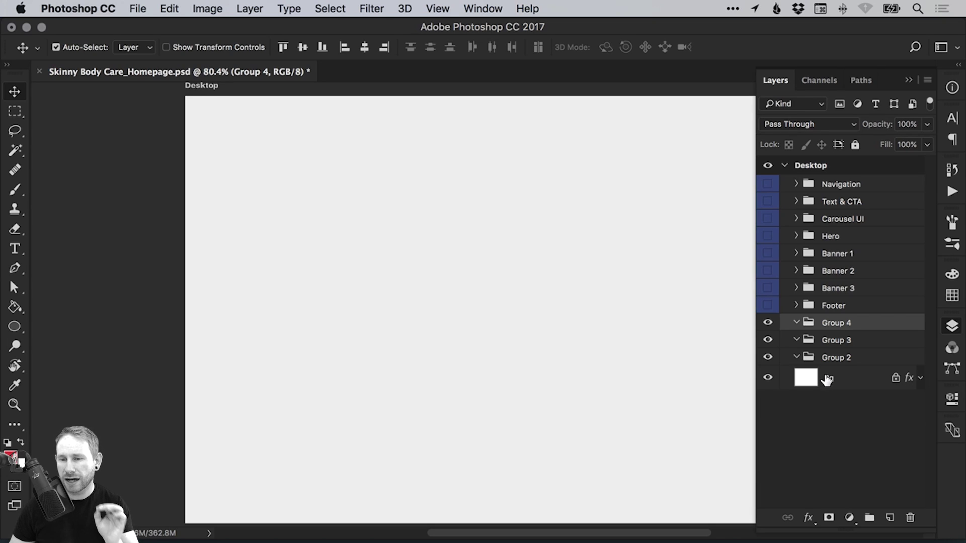
click(842, 359)
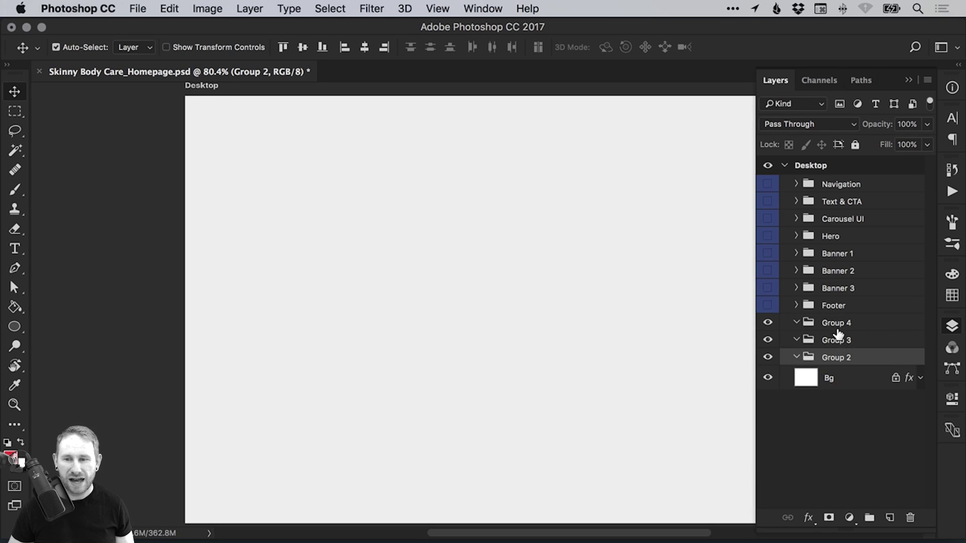
click(797, 341)
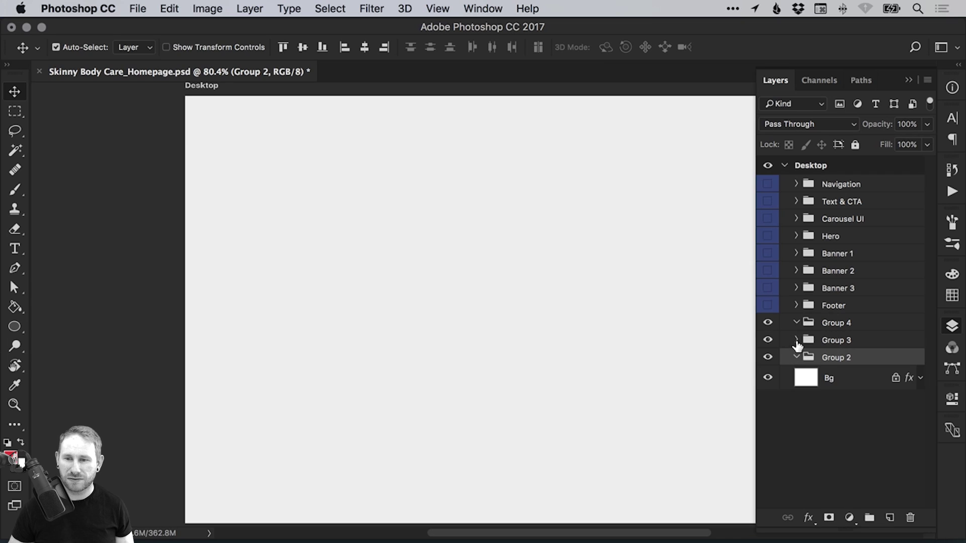
click(797, 341)
click(835, 323)
shift+click(845, 358)
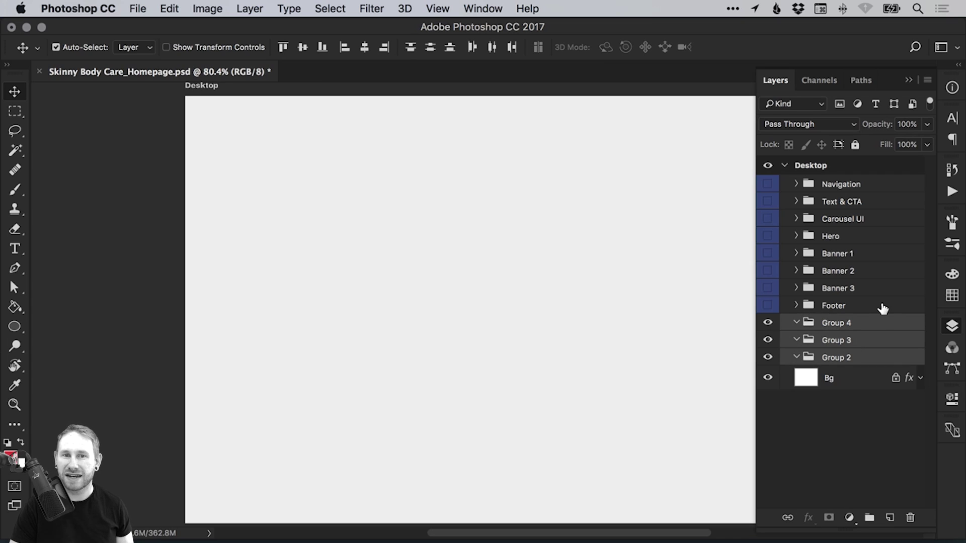
key(Delete)
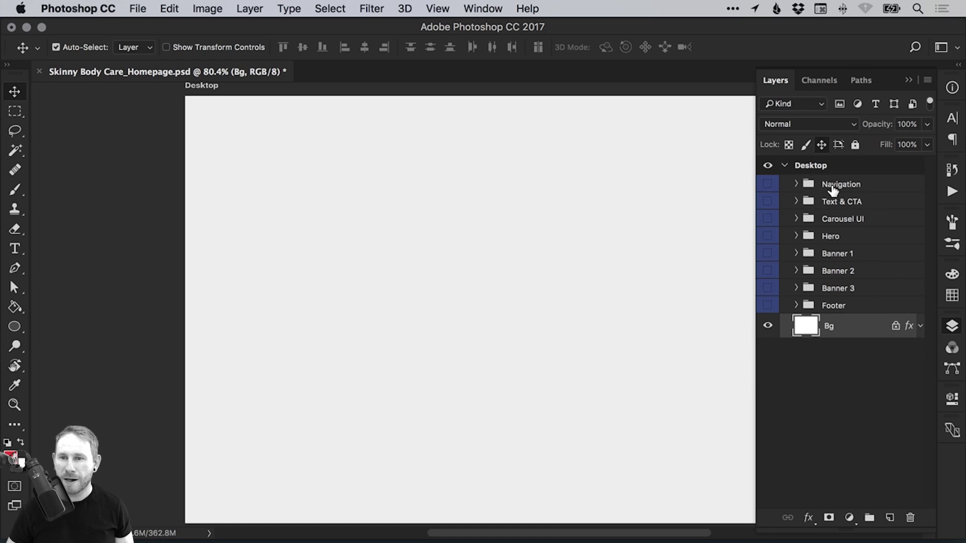
Turn visibility back on for all homepage section groups, including Hero.
drag(768, 184, 769, 271)
click(769, 270)
click(768, 236)
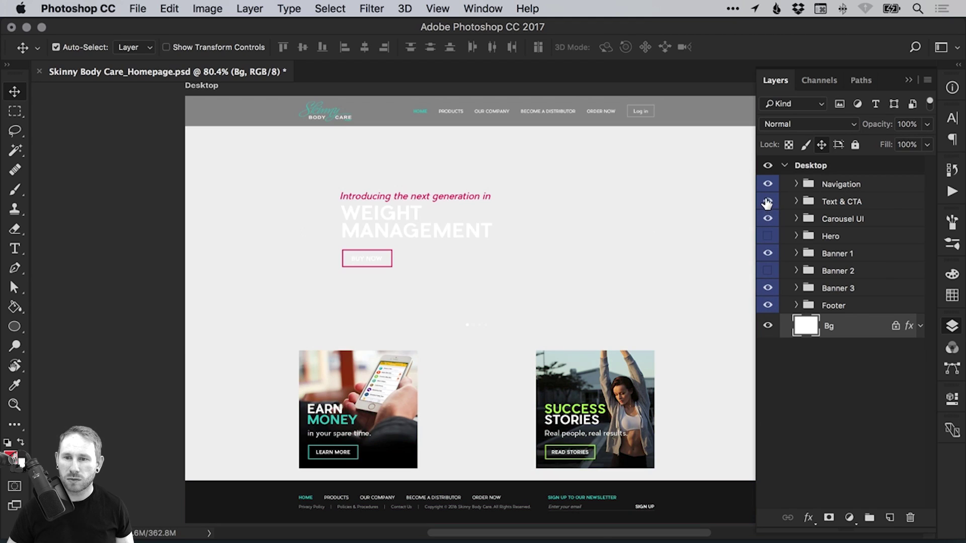
drag(768, 201, 768, 275)
click(768, 236)
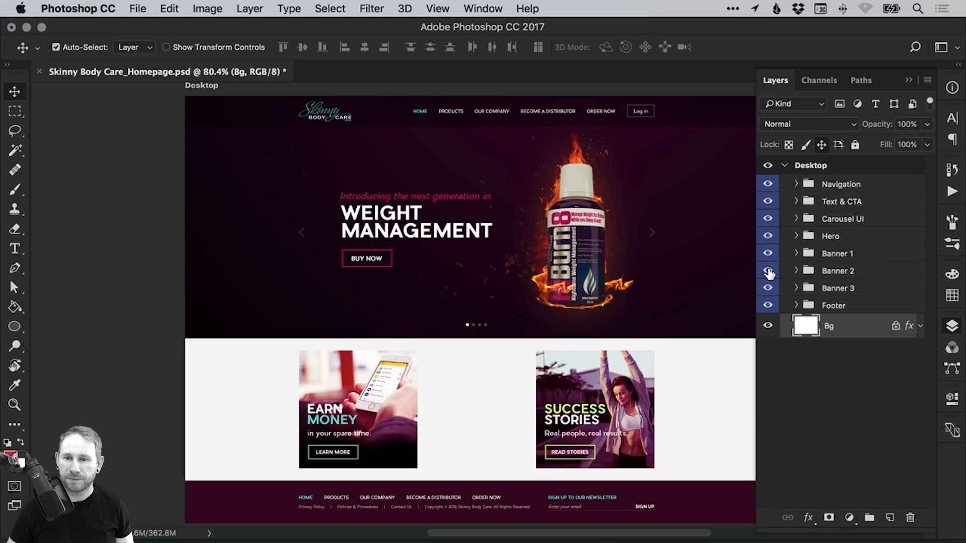
Wrap the Bg layer in its own group named Bg, collapse it and lock it.
key(super+g)
double_click(836, 324)
text(B)
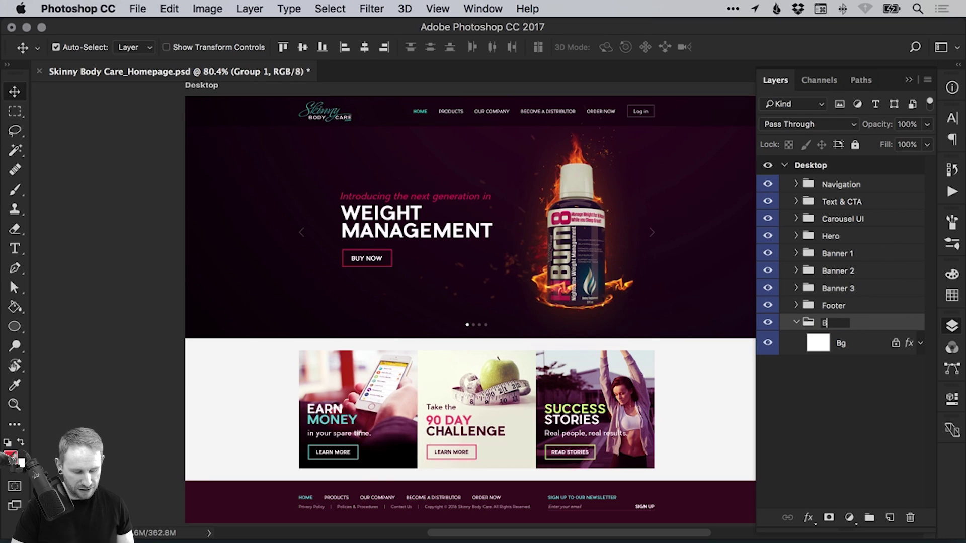
text(g)
key(Return)
click(797, 323)
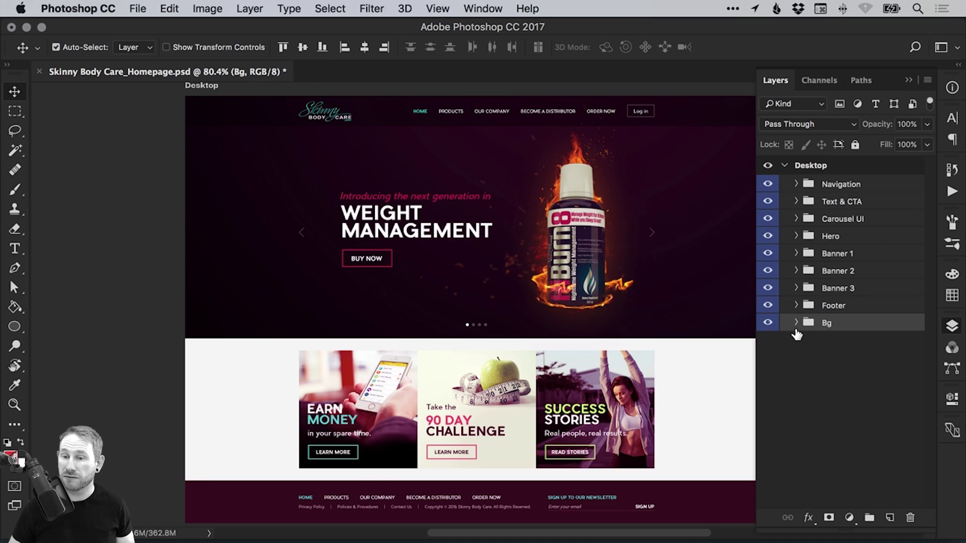
click(855, 145)
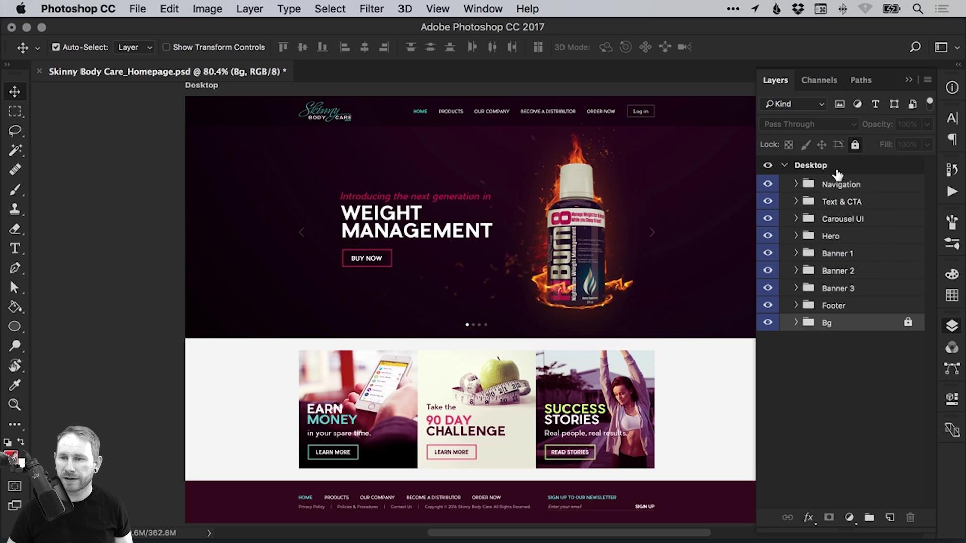
Show only the expanded Navigation group, collapse its effect lists and widen the Layers panel.
click(795, 185)
click(796, 185)
drag(769, 203, 768, 306)
click(796, 185)
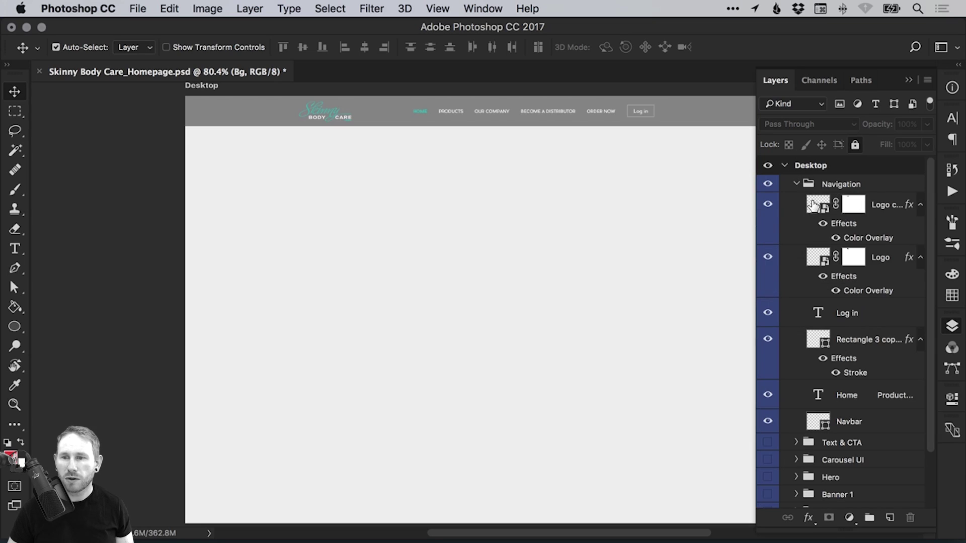
click(920, 206)
click(920, 228)
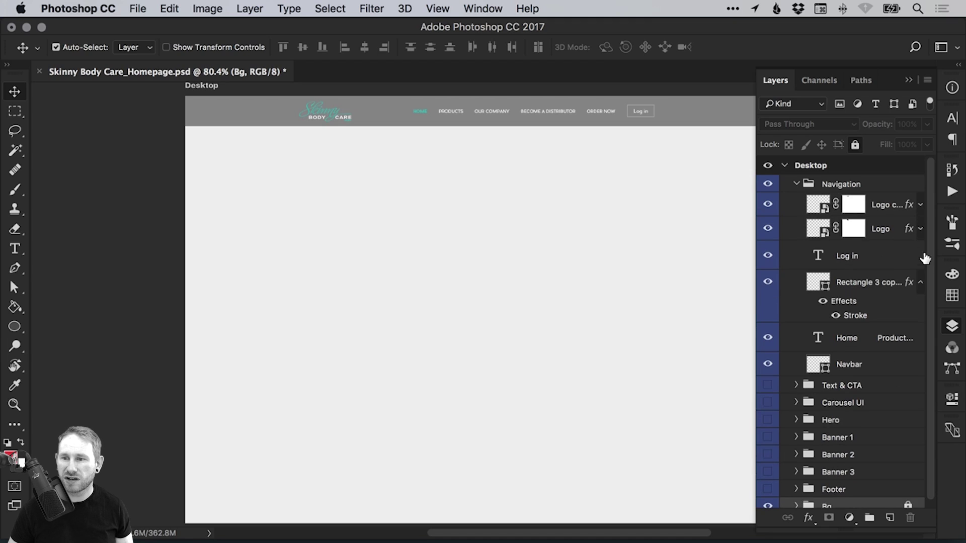
click(922, 283)
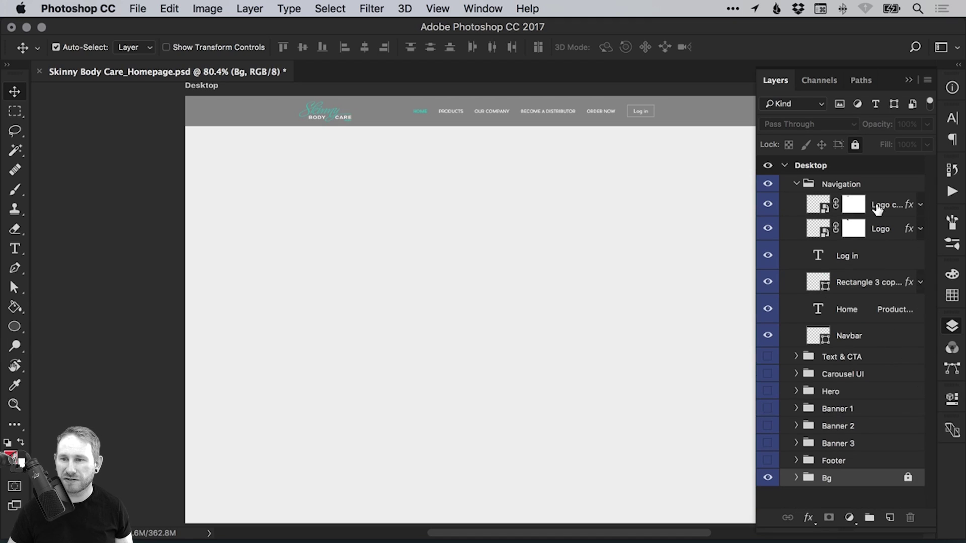
mouse_move(755, 212)
mouse_down()
mouse_move(694, 215)
mouse_move(748, 215)
mouse_move(740, 211)
mouse_up()
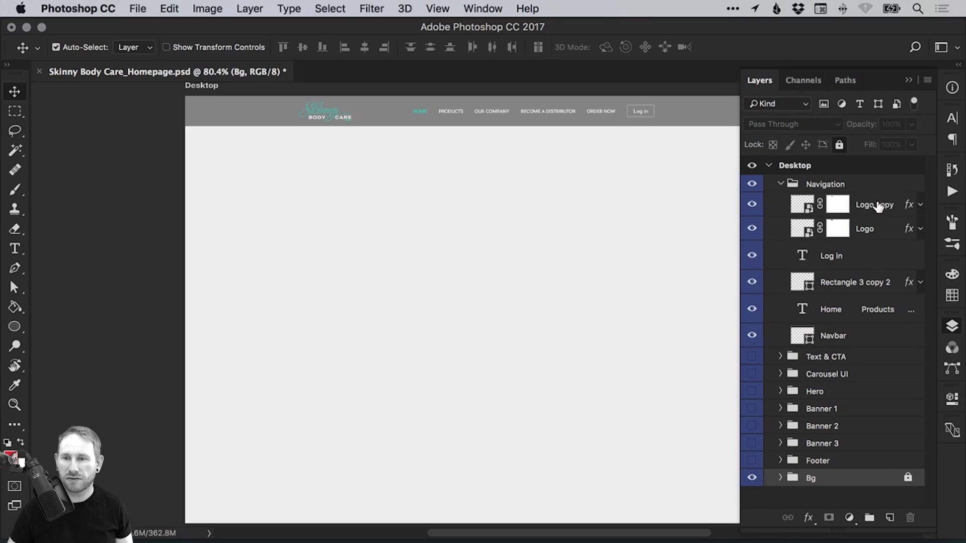
Rename the Logo copy layer to Skinny and the Logo layer to Body Care.
click(751, 210)
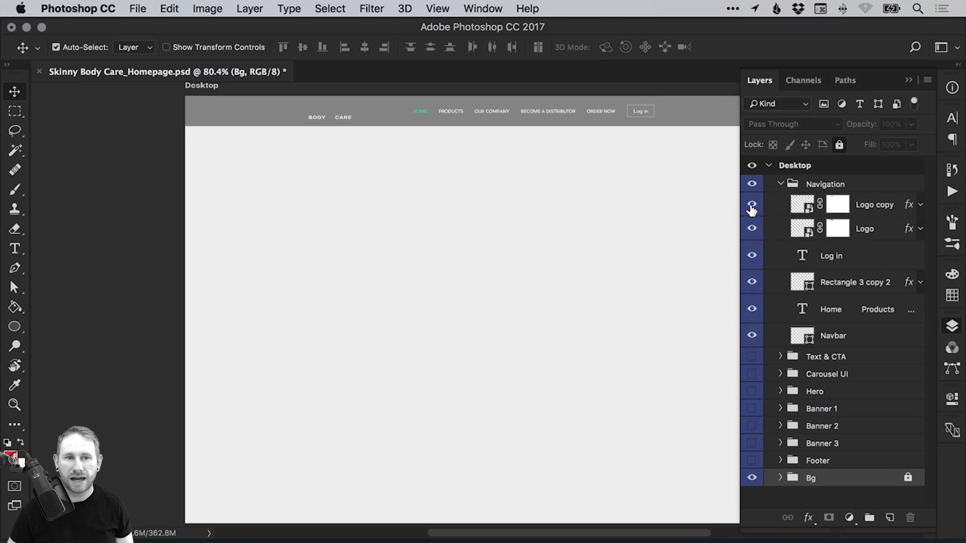
double_click(866, 205)
text(Sk)
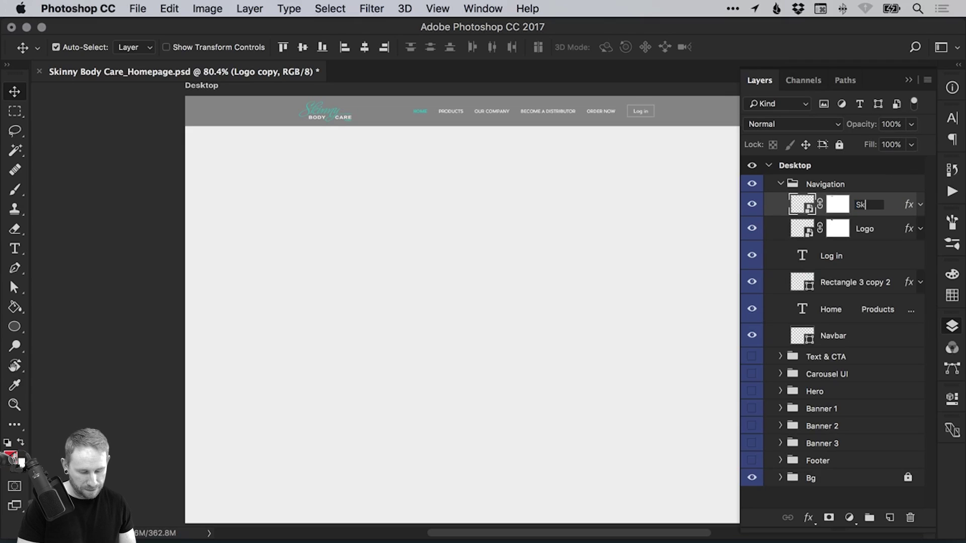
text(inny)
key(Return)
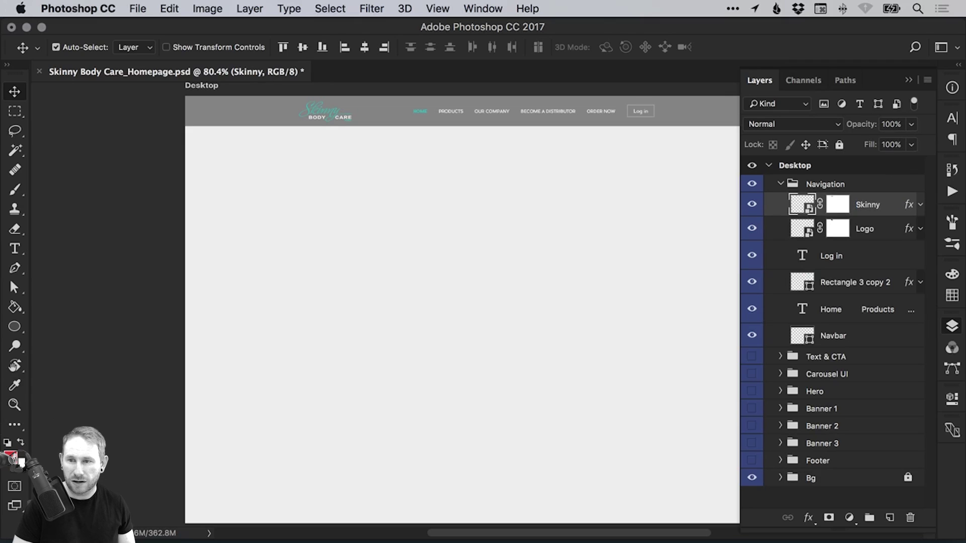
double_click(866, 230)
text(Body)
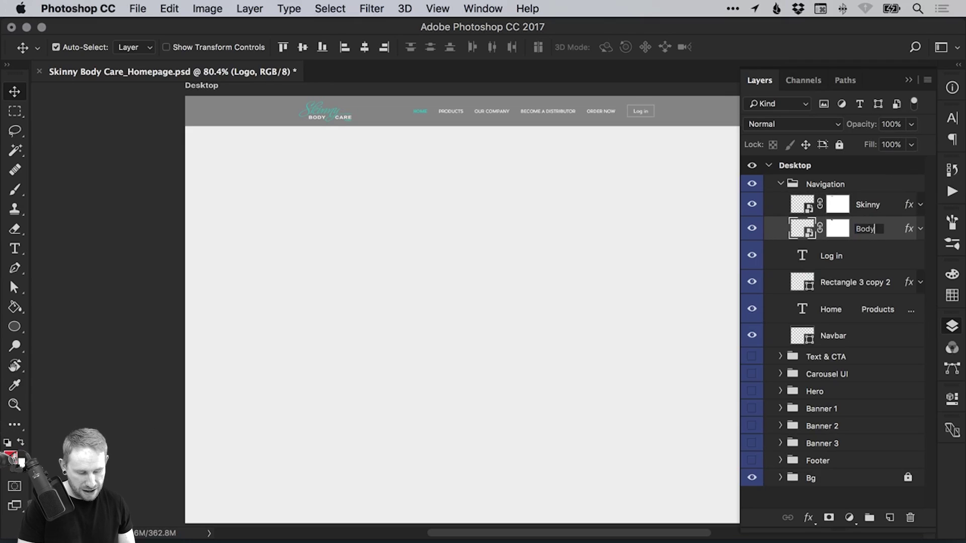
text( Care)
key(Return)
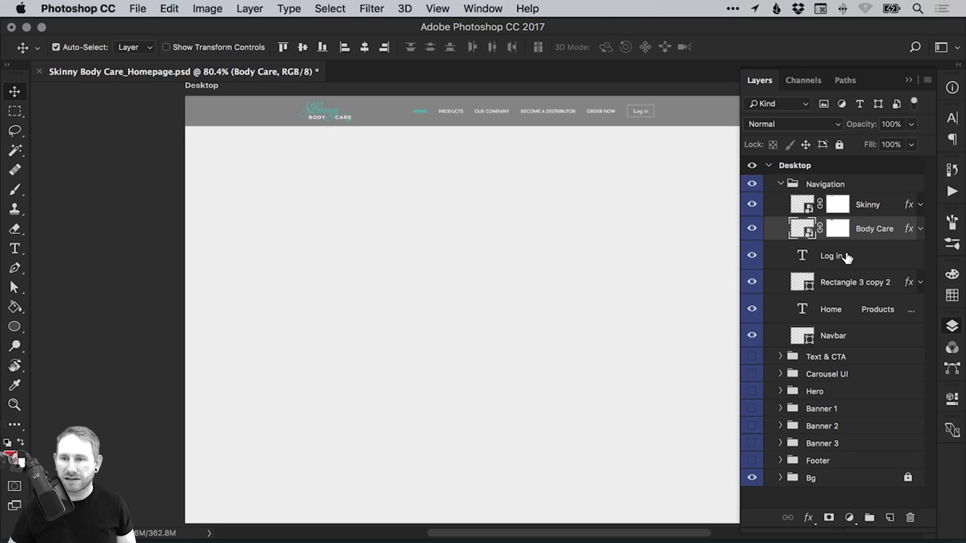
Select Log in and Rectangle 3 copy 2, renaming the rectangle to Box.
click(800, 256)
click(640, 119)
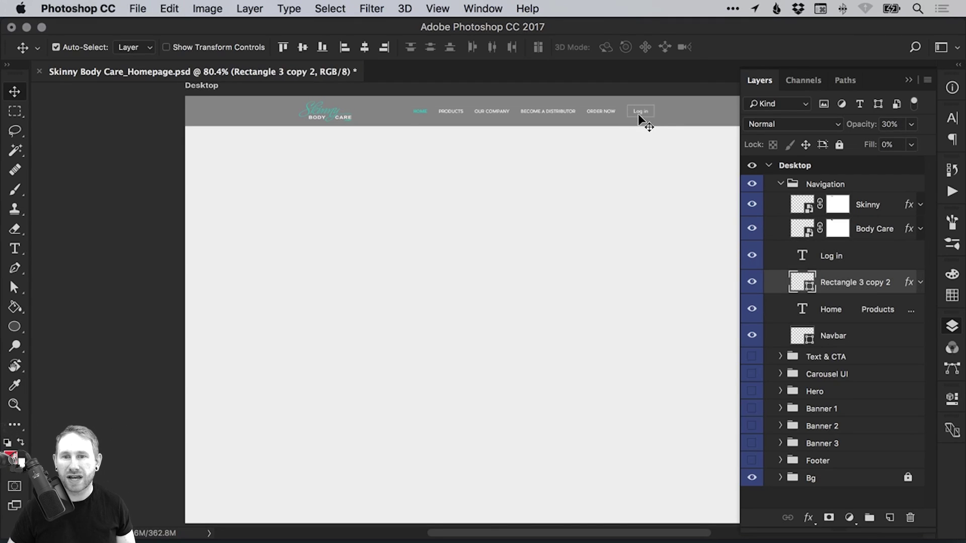
shift+click(641, 120)
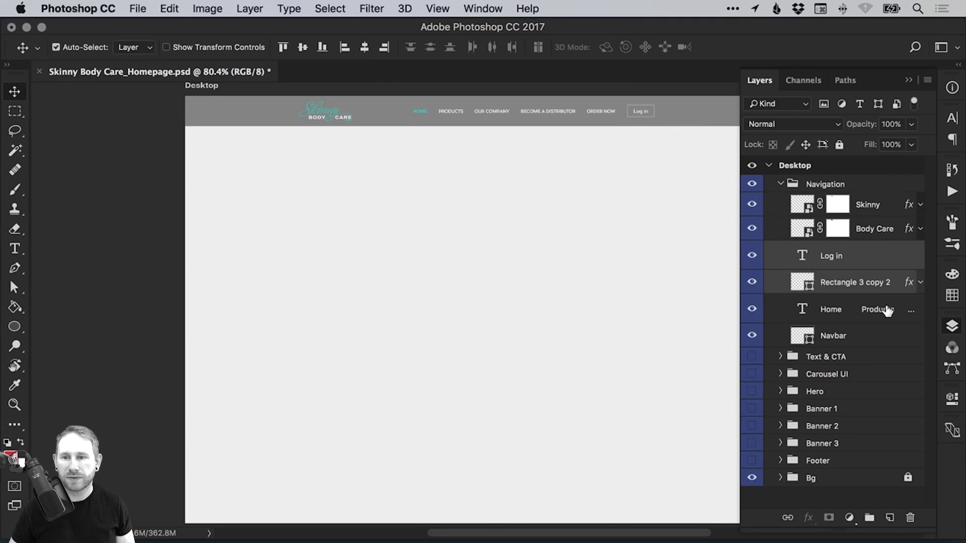
double_click(849, 282)
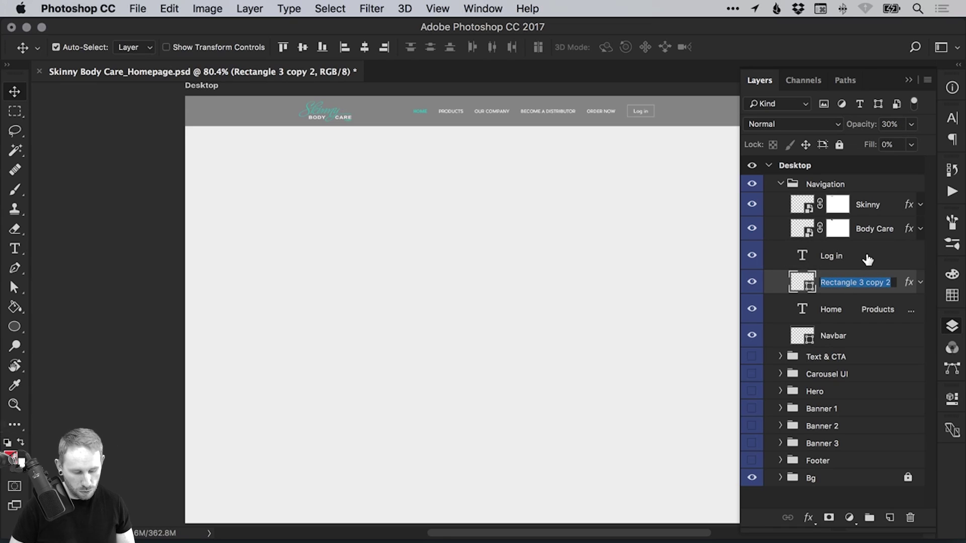
text(Box)
key(Return)
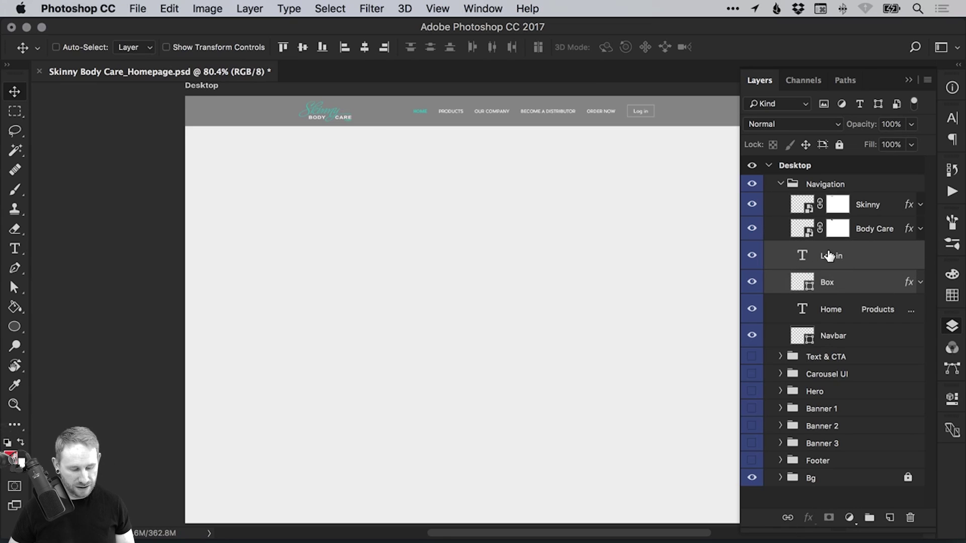
Group Log in and Box as CTA, move it to Navigation's top, then collapse Navigation.
key(super+g)
double_click(831, 250)
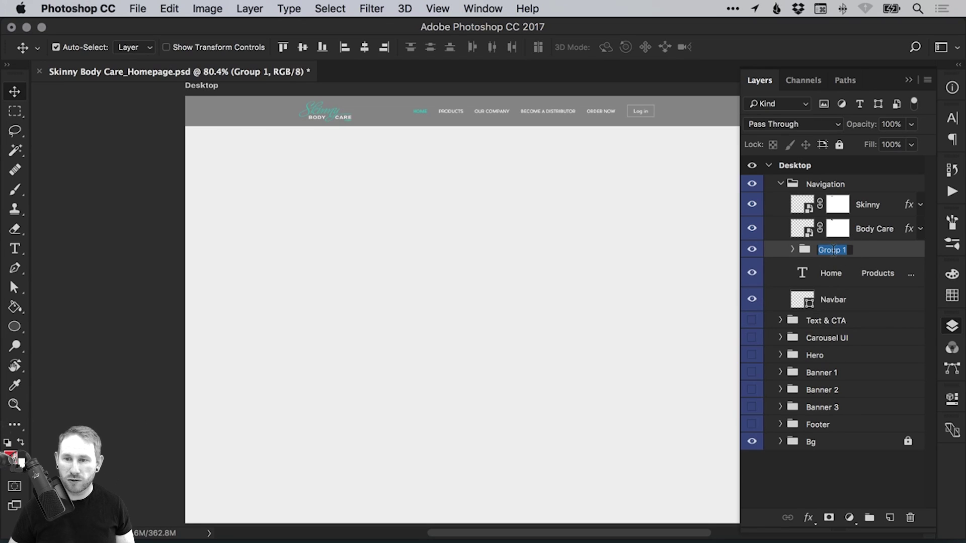
text(CTA)
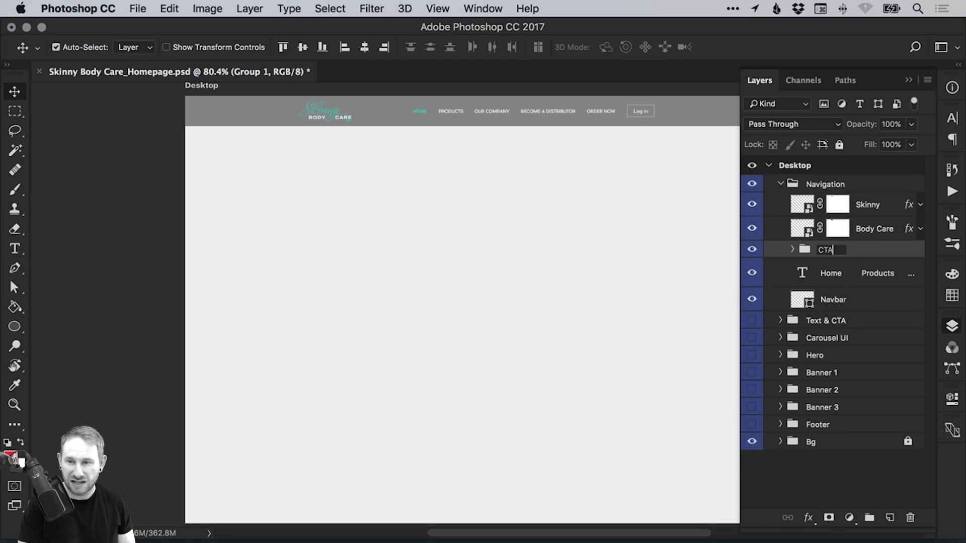
key(Return)
key(super+bracketright)
key(super+bracketright)
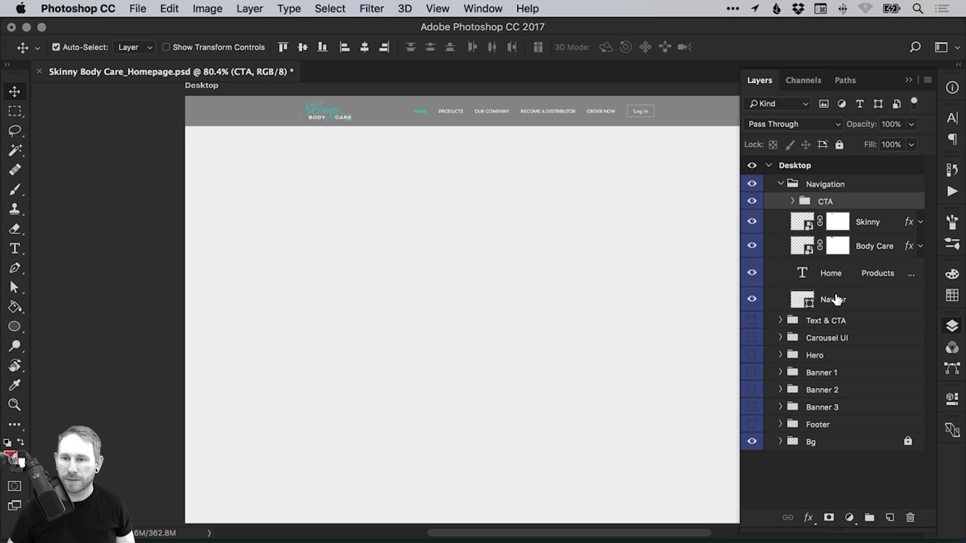
click(867, 226)
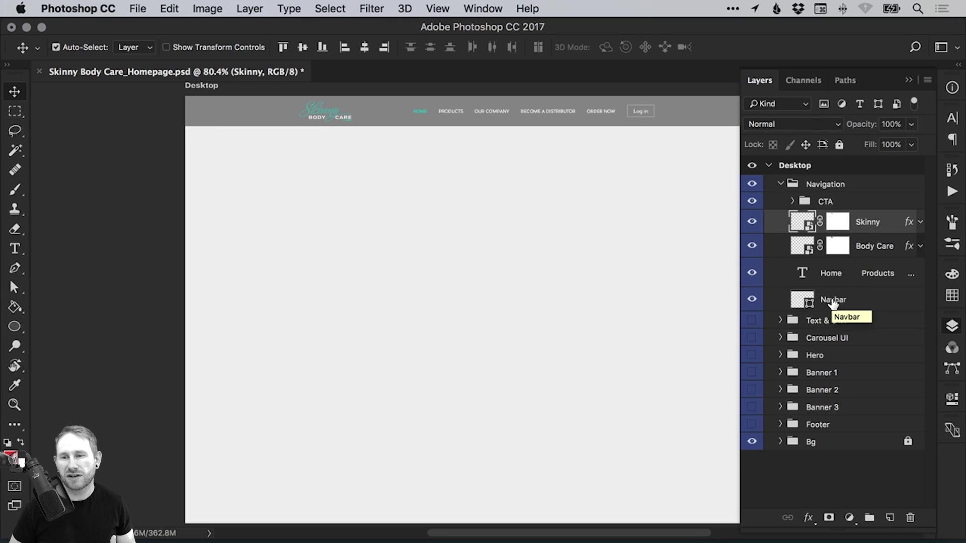
click(781, 185)
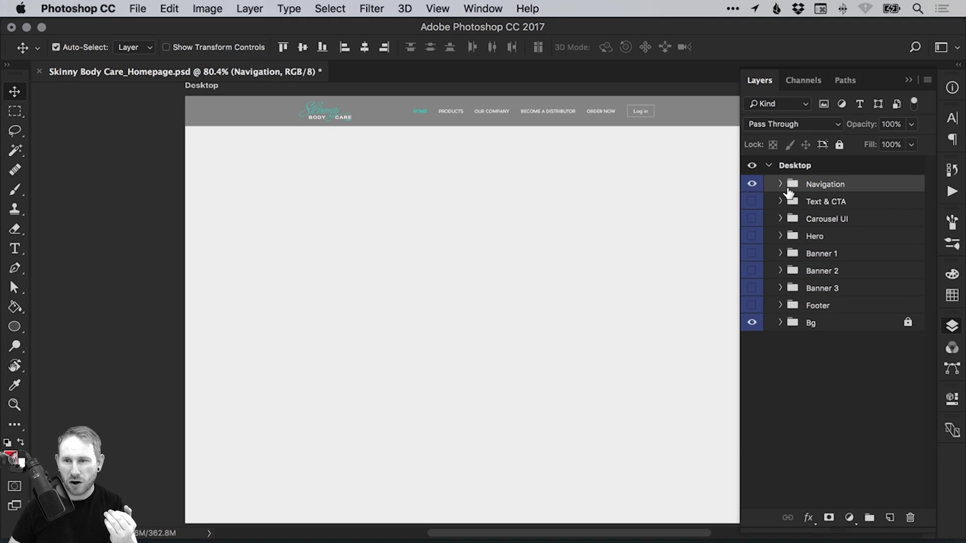
Inside Hero, group the Fade, Darken and Gradient Map 1 layers as Effects.
click(781, 236)
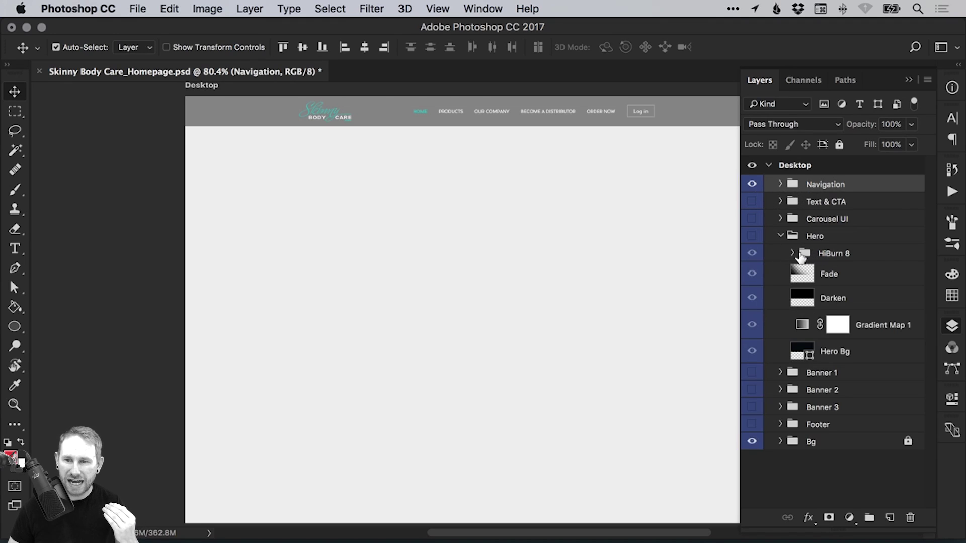
click(805, 274)
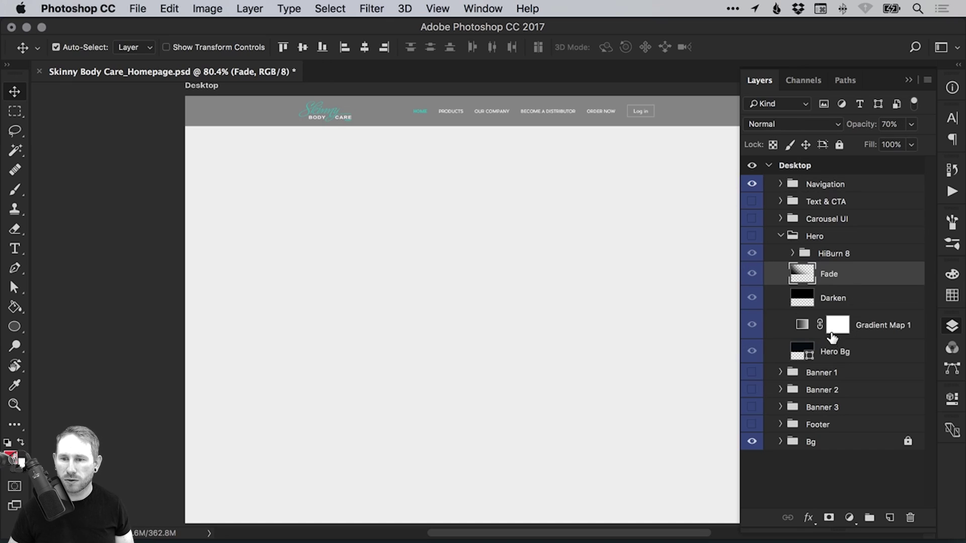
shift+click(885, 329)
key(super+g)
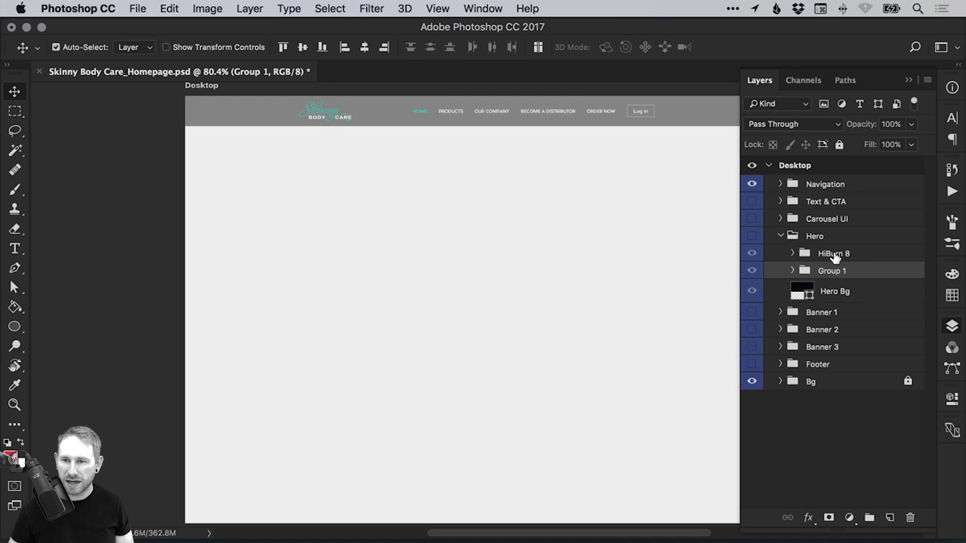
double_click(834, 273)
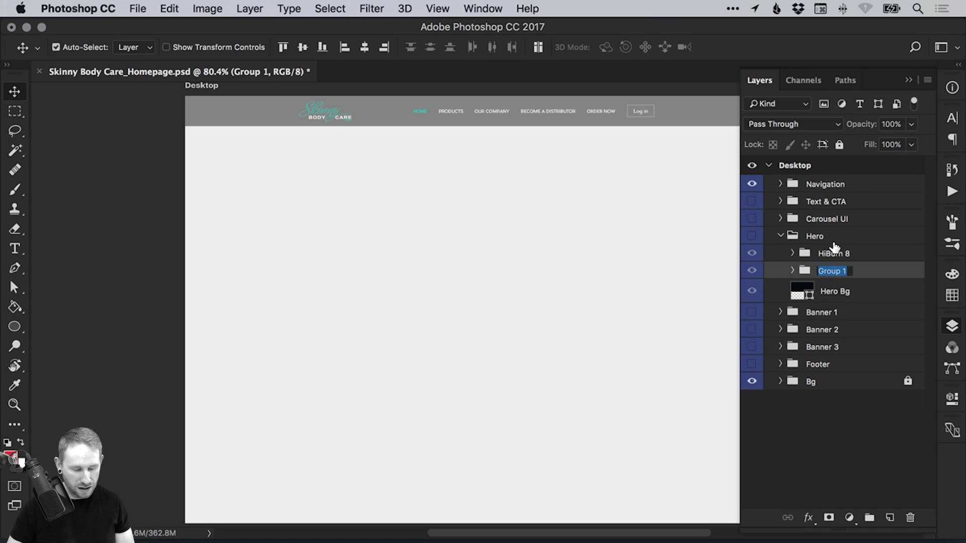
text(Effects)
key(Return)
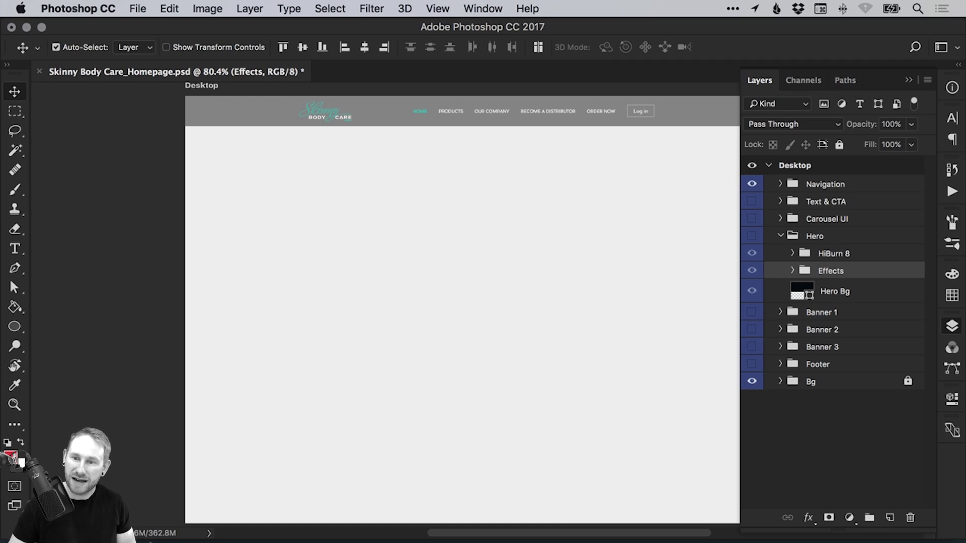
Compare the hero with and without Effects, then hide Hero and show Carousel UI.
click(752, 185)
click(752, 235)
click(753, 272)
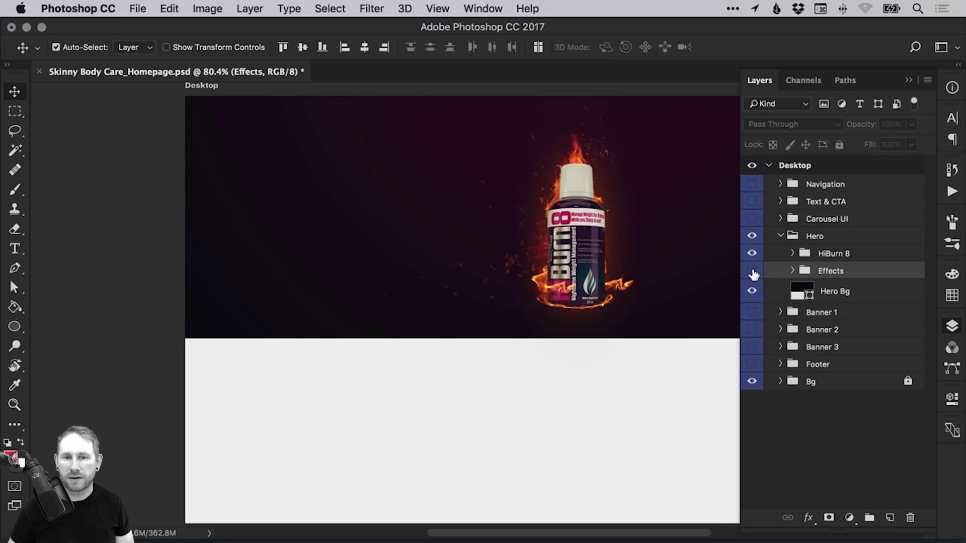
click(753, 272)
click(752, 273)
click(752, 274)
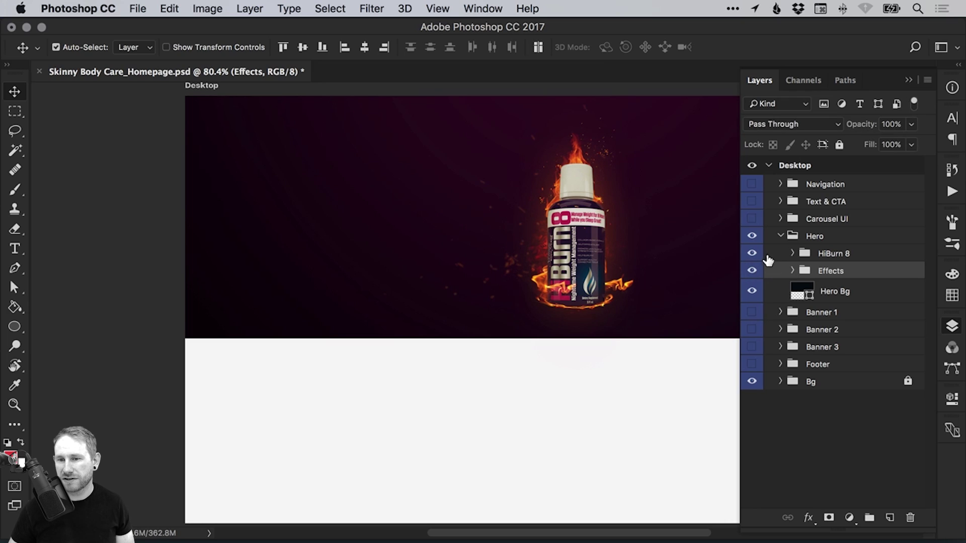
click(782, 237)
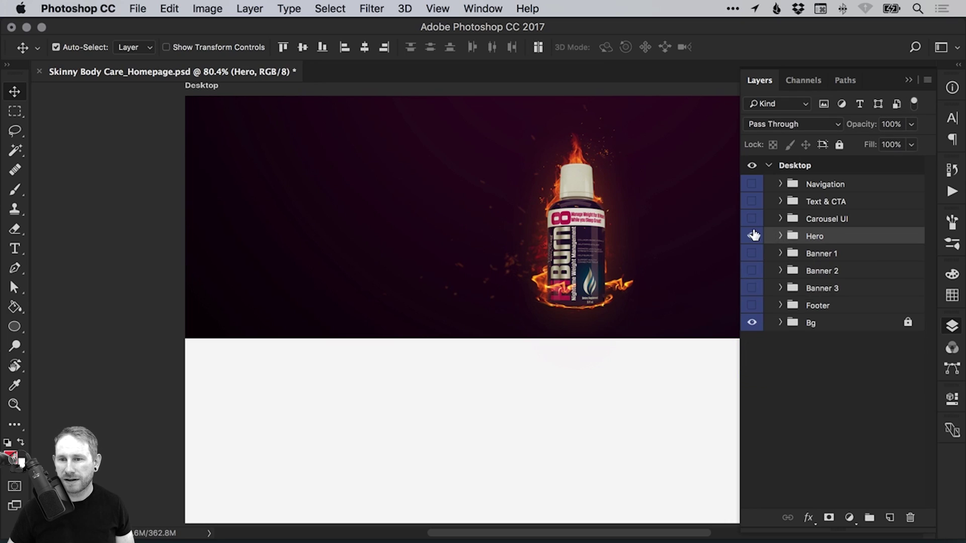
click(752, 236)
click(751, 218)
Expand Carousel UI, show the hero banner, and rename the Vector Smart Object to Right Arrow.
click(782, 221)
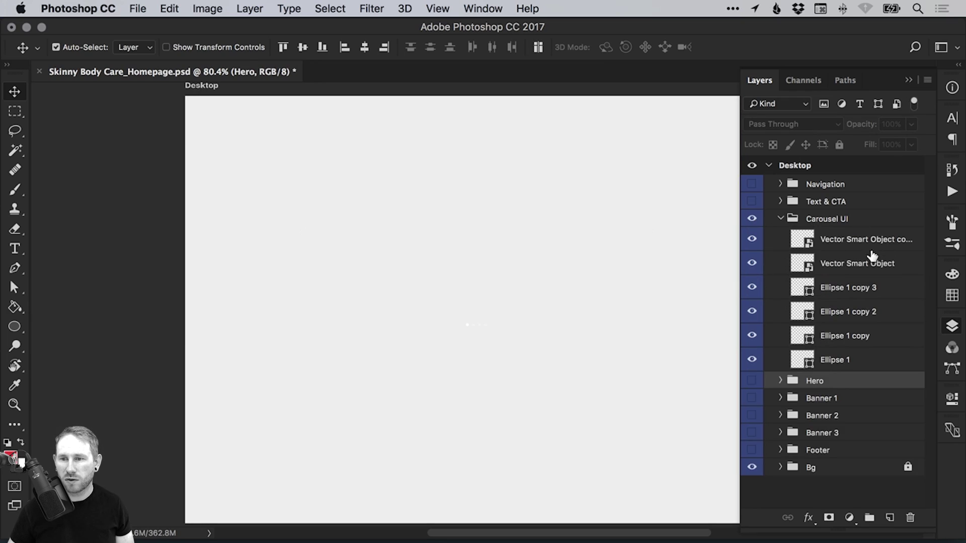
click(752, 381)
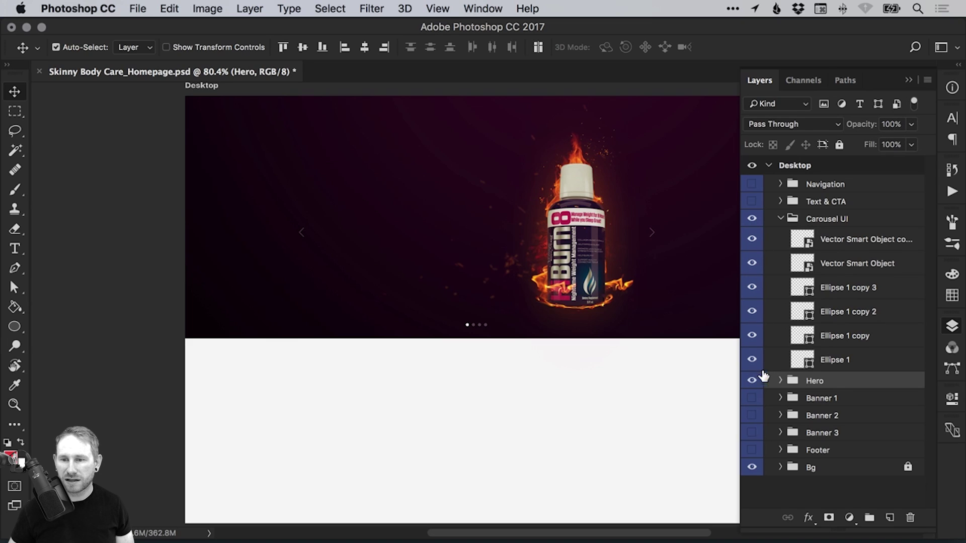
click(752, 263)
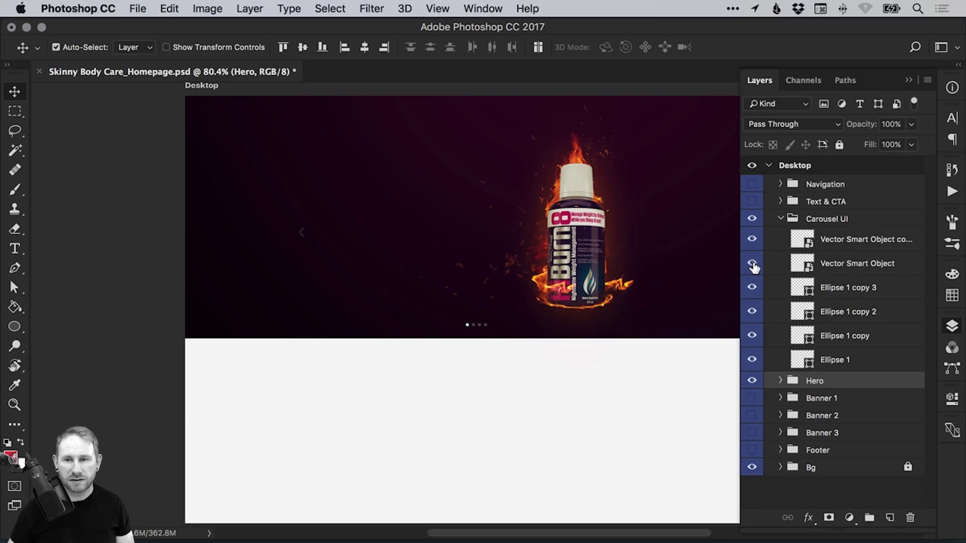
click(752, 263)
double_click(830, 263)
text(Right A)
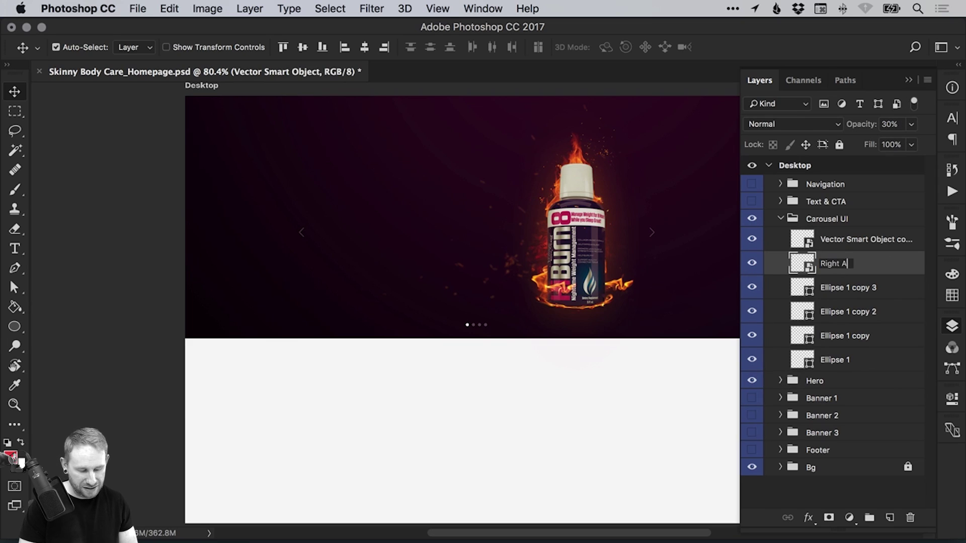
text(rrow)
key(Return)
Rename the Vector Smart Object copy layer to Left Arrow.
double_click(855, 240)
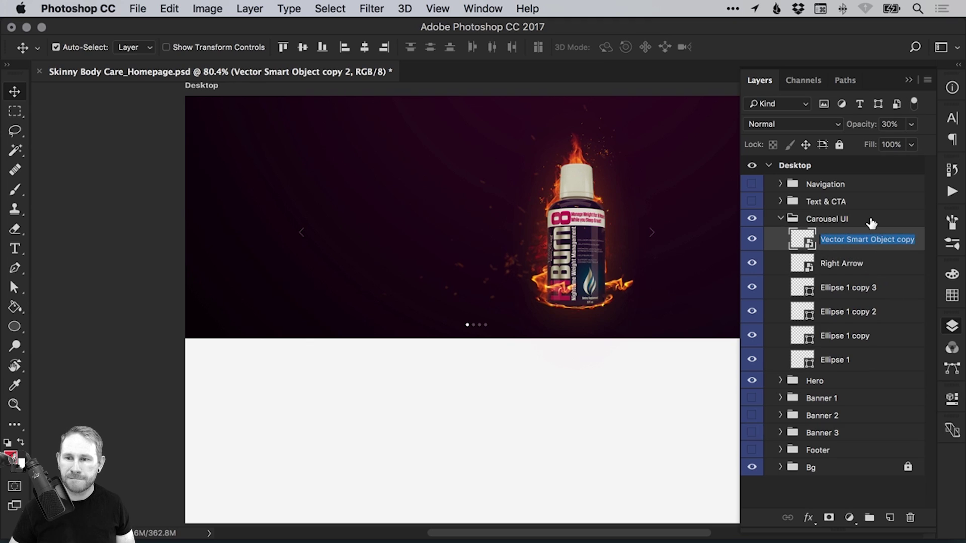
text(Arrow)
key(Return)
double_click(830, 240)
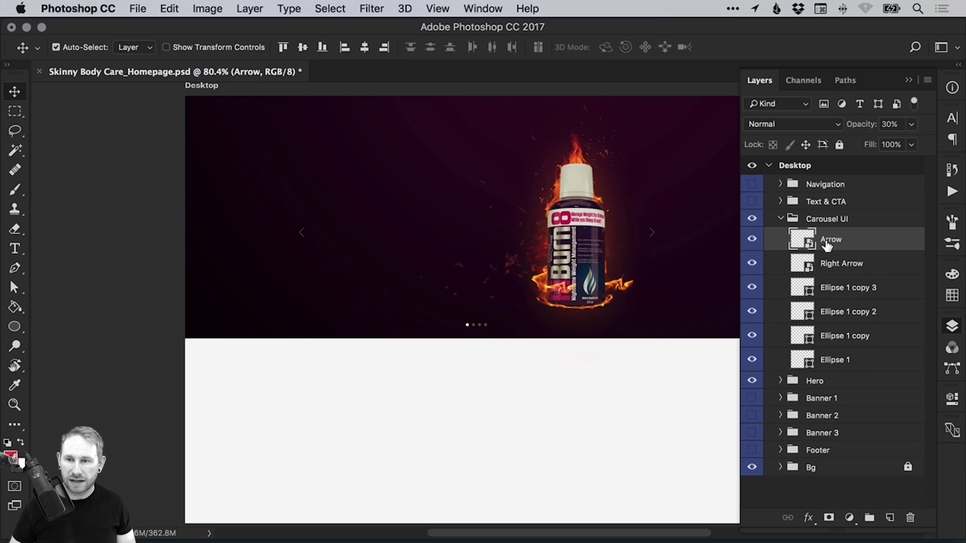
key(Left)
text(Left)
key(Return)
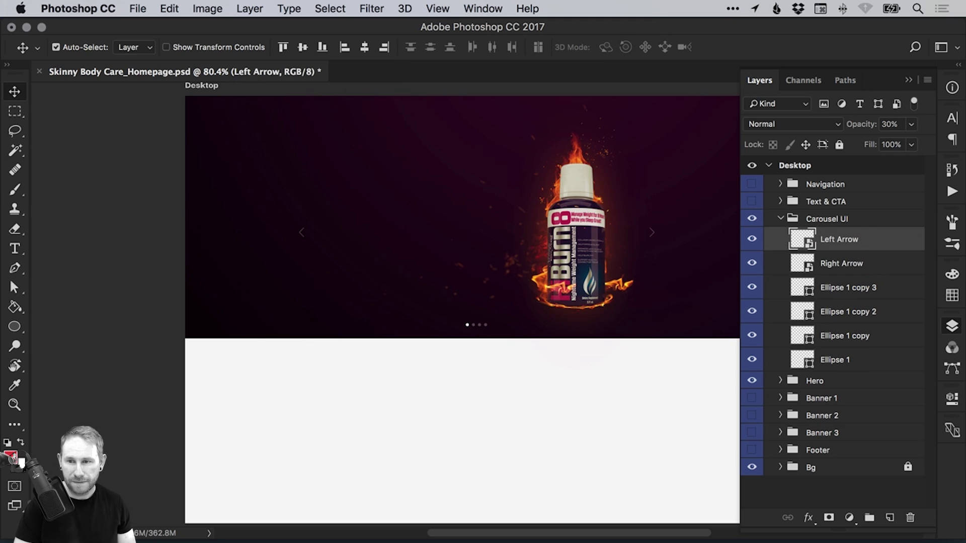
Rename the four ellipse layers (Ellipse 1 copy 3 down to Ellipse 1) to Dot.
click(752, 240)
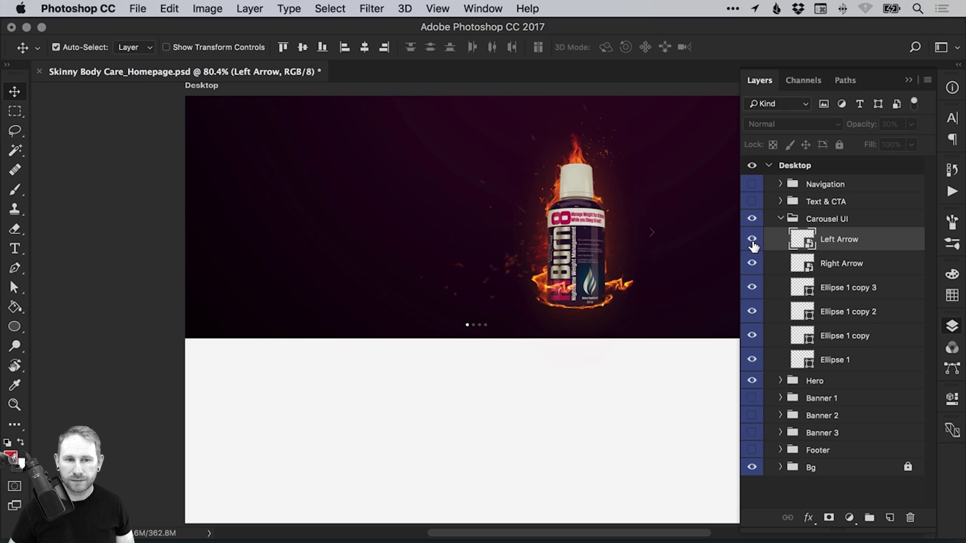
double_click(838, 288)
text(Dot)
key(Return)
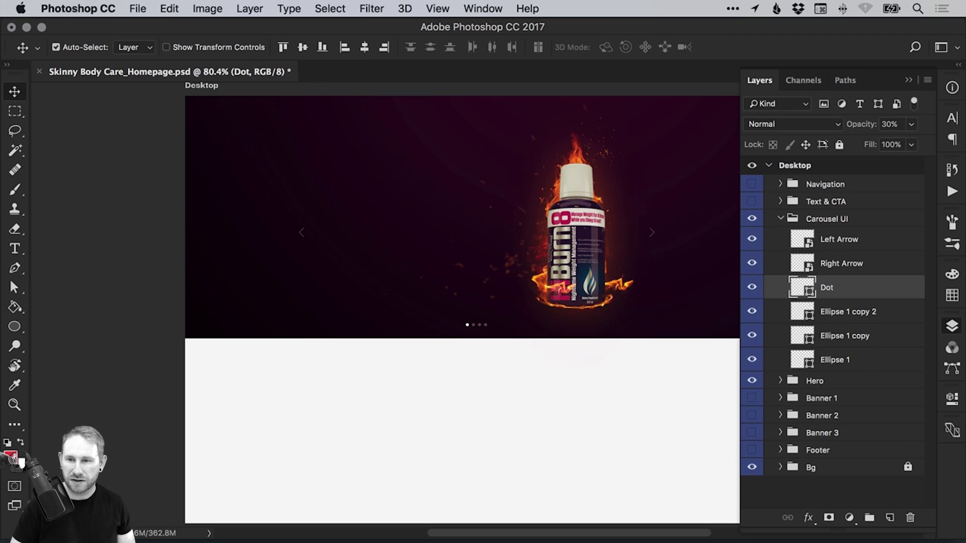
double_click(827, 288)
key(ctrl+c)
key(Tab)
key(ctrl+v)
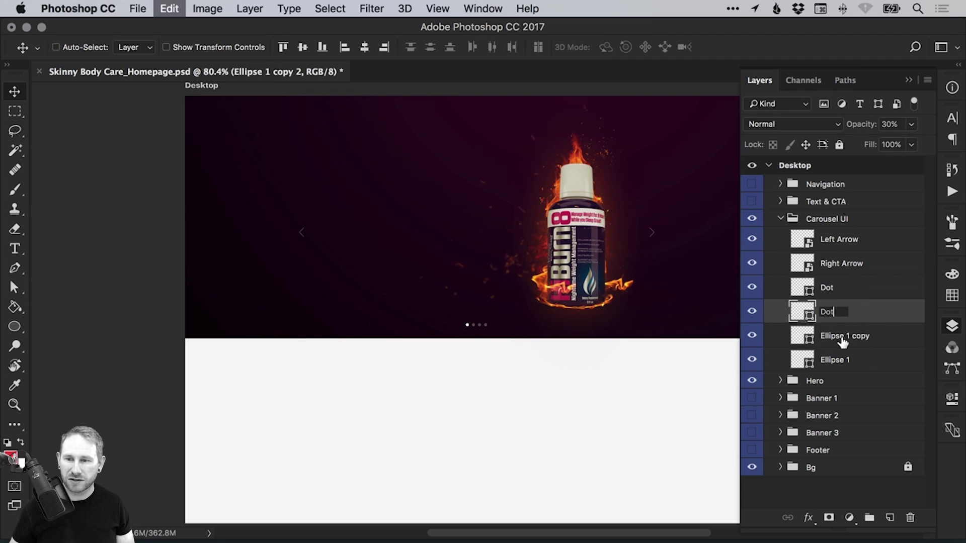
key(Tab)
key(ctrl+v)
key(Tab)
key(ctrl+v)
click(845, 296)
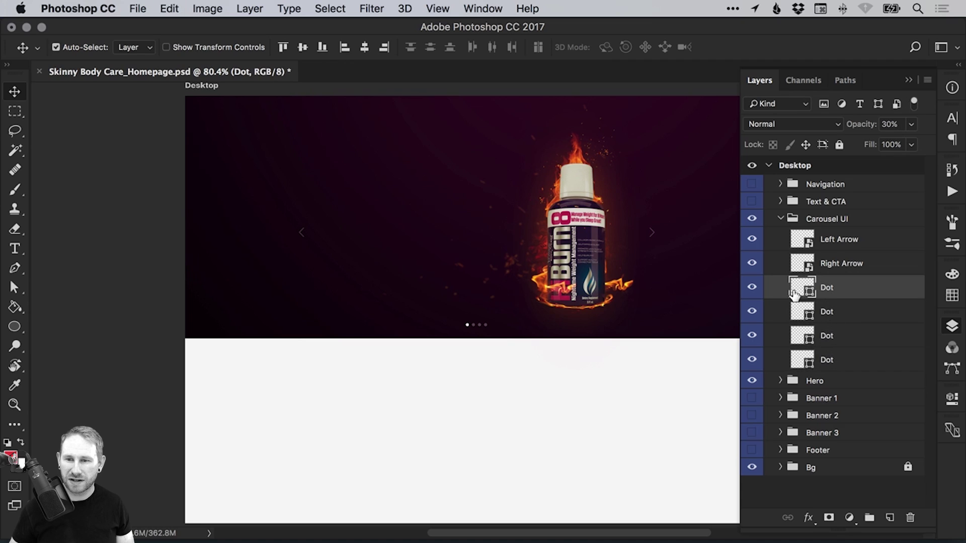
key(3)
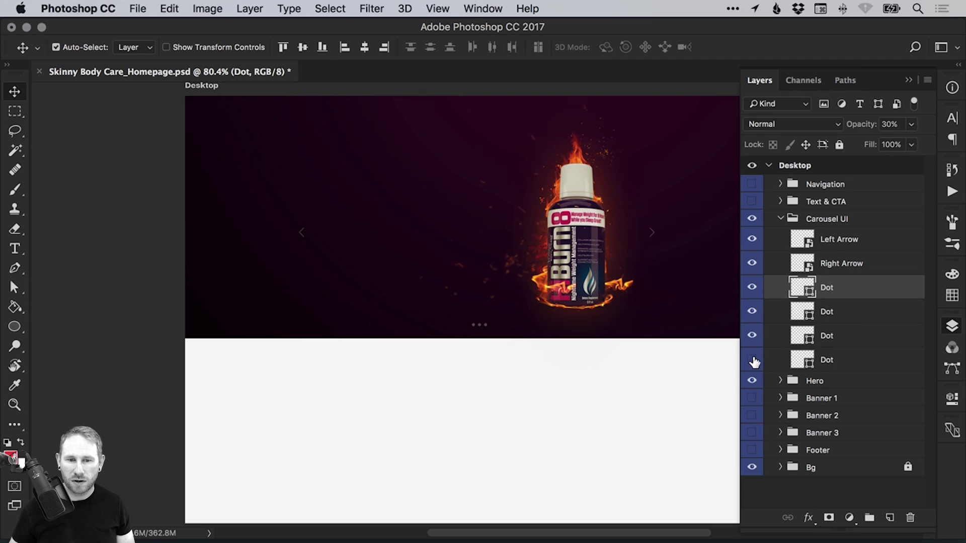
Rename the bottom Dot layer to Active Dot and collapse the Carousel UI group.
double_click(829, 360)
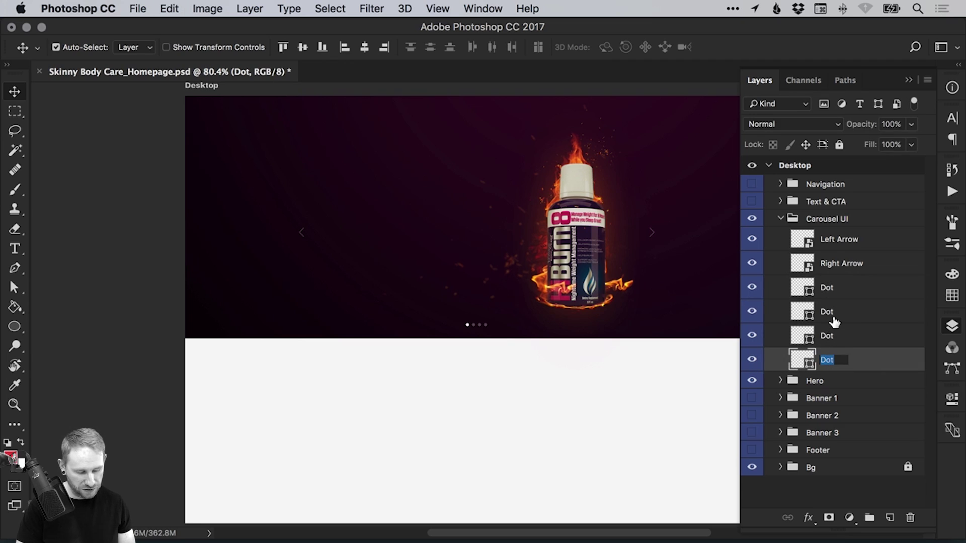
text(Active Dot)
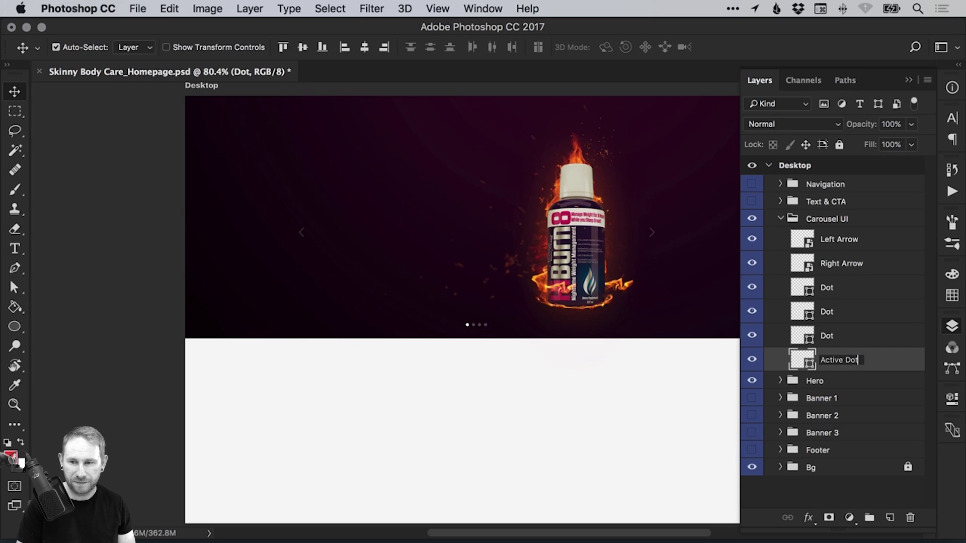
key(Return)
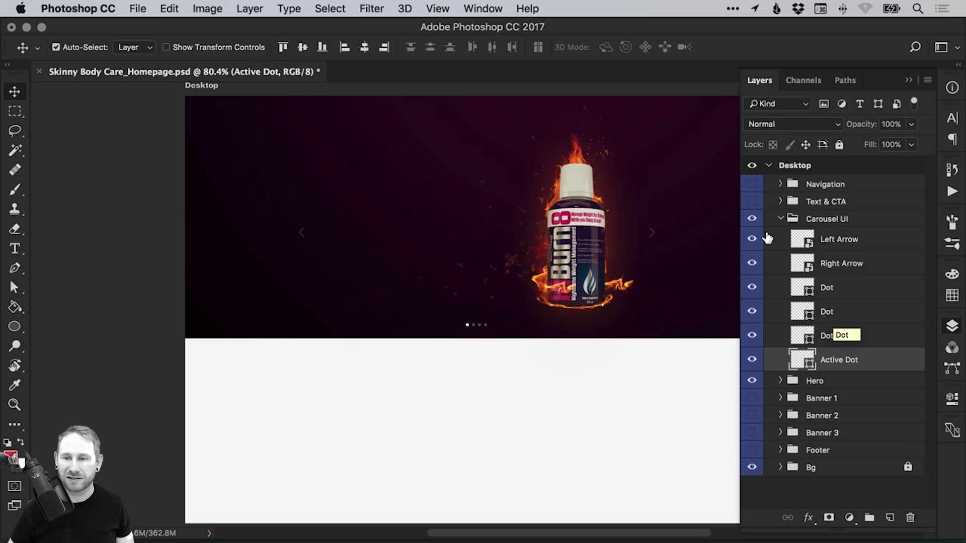
click(781, 219)
drag(752, 184, 752, 201)
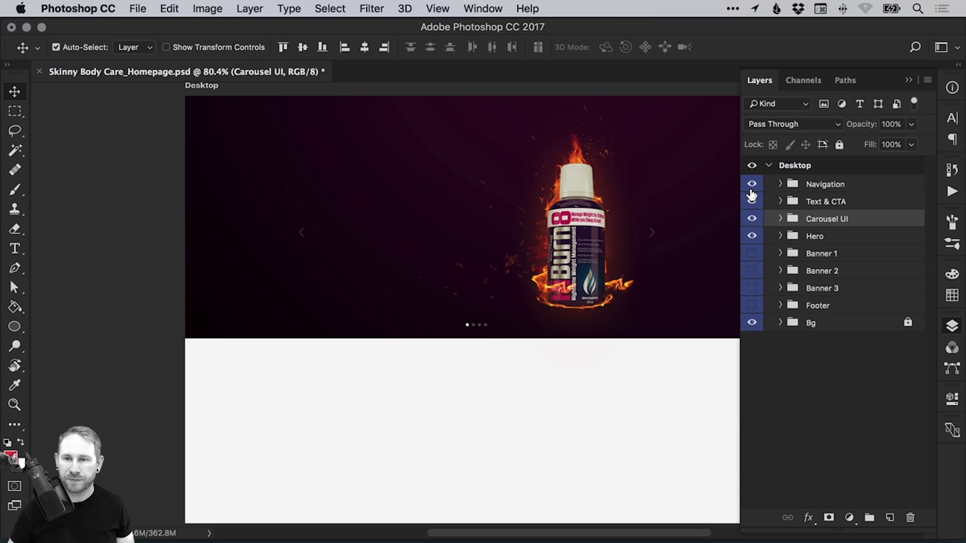
Turn on every remaining hidden group and deselect all layers to view the full homepage.
drag(752, 253, 755, 308)
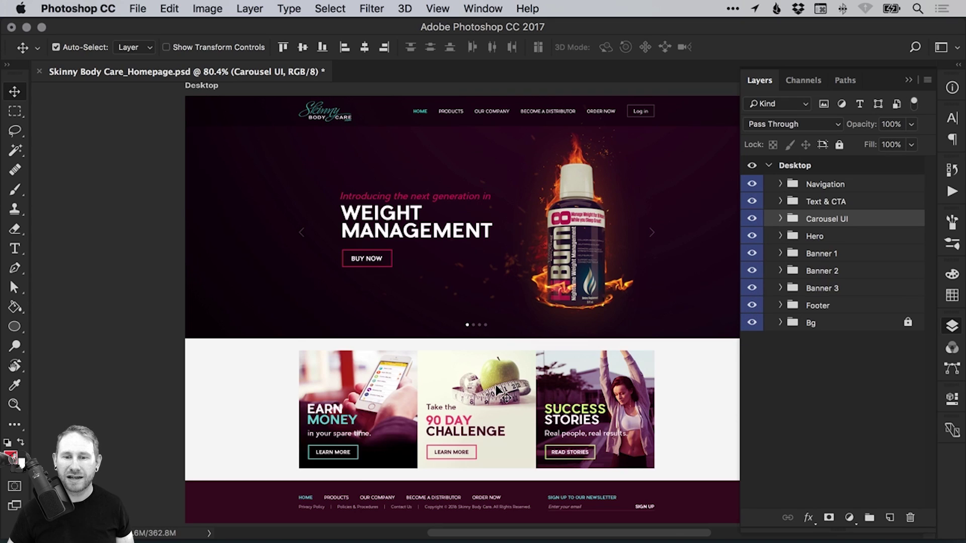
click(781, 236)
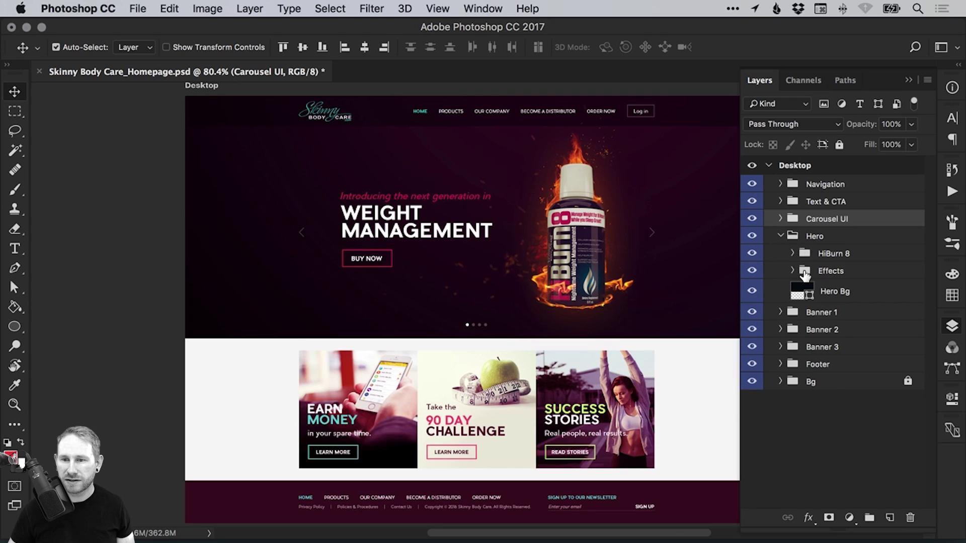
click(780, 236)
click(103, 265)
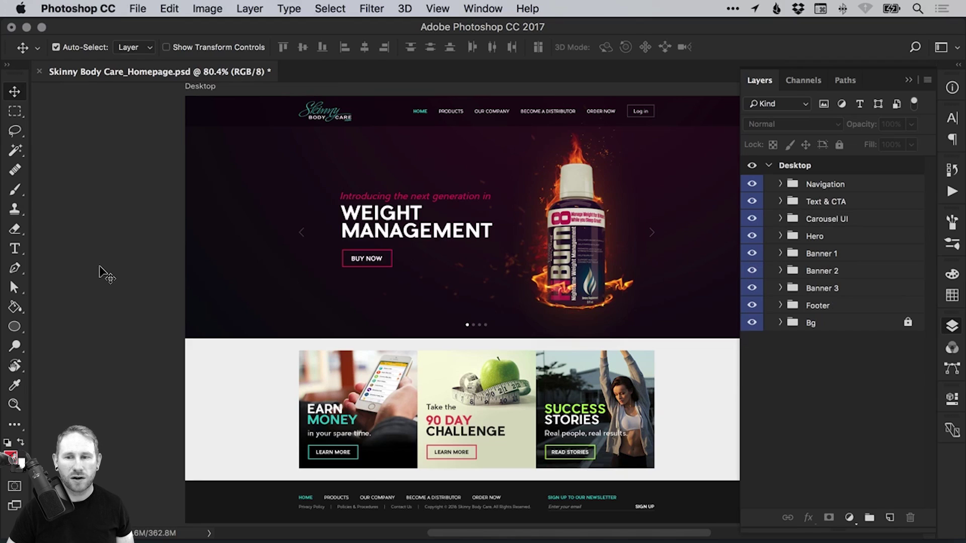